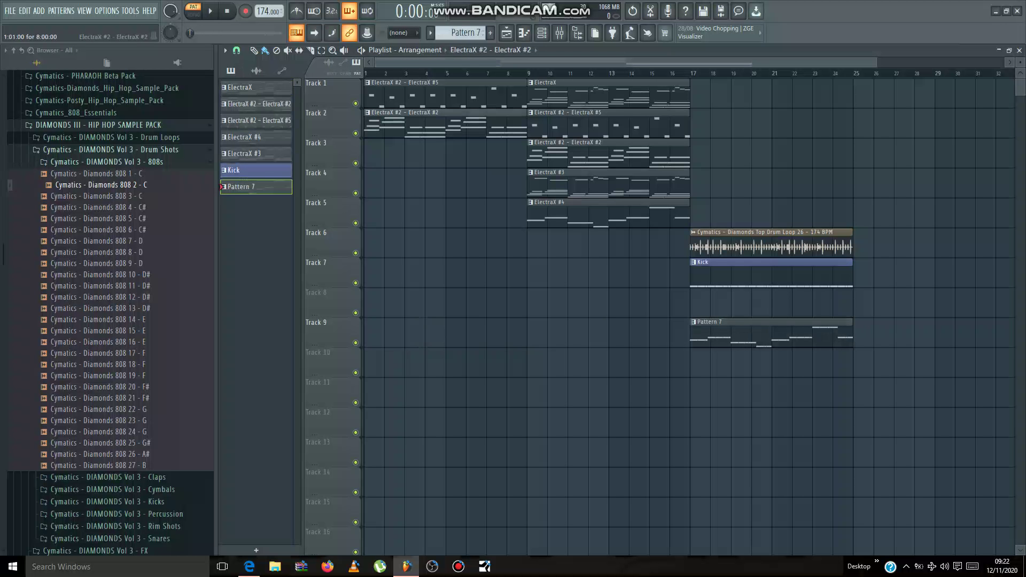
Move the opening ElectraX #2 – ElectraX #2 clip to Track 3 and the opening ElectraX #2 – ElectraX #5 clip to Track 2 at bar 33
drag(446, 124, 446, 154)
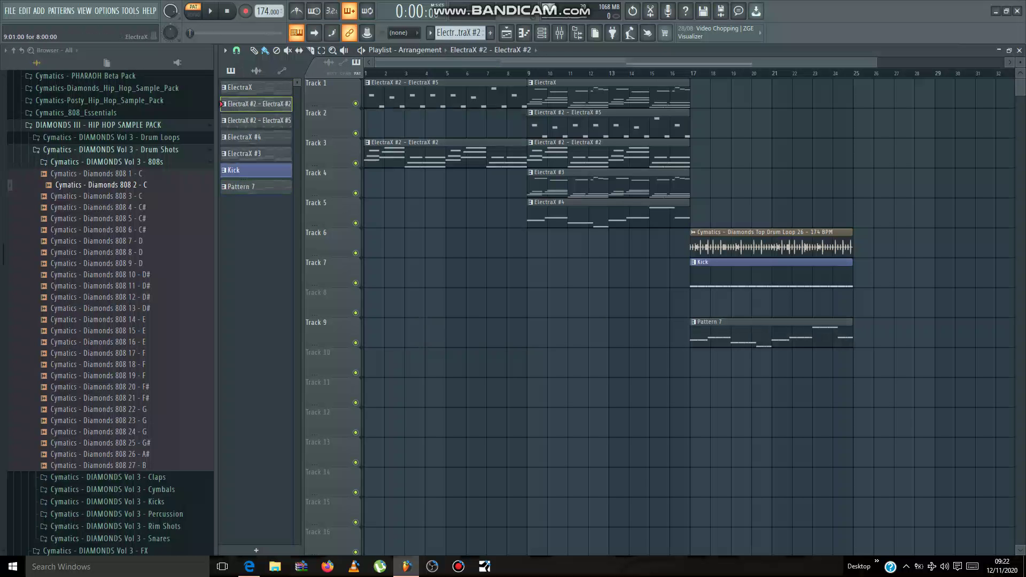
mouse_move(608, 96)
mouse_down()
mouse_move(609, 155)
mouse_move(609, 96)
mouse_up()
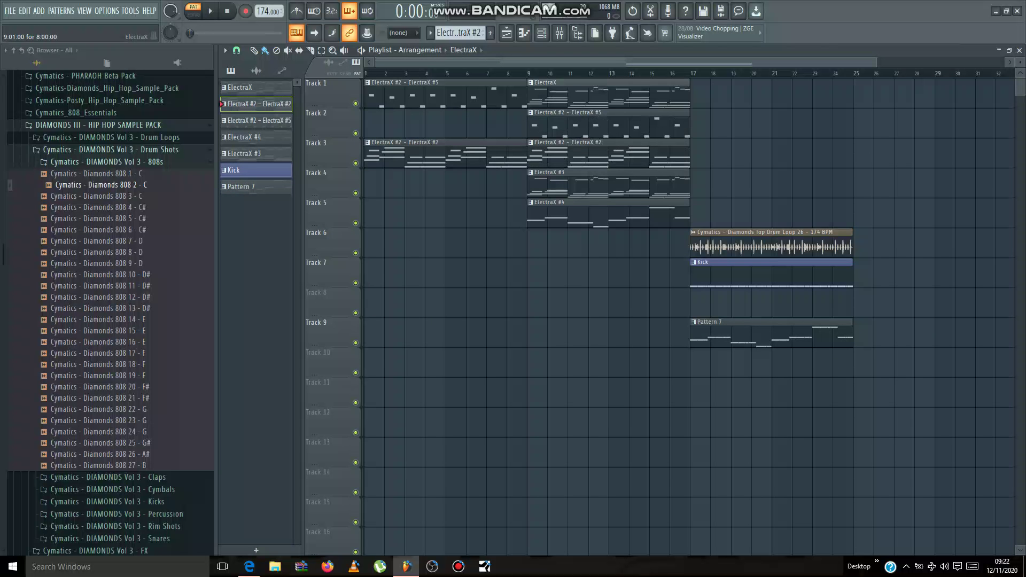
drag(446, 95, 951, 125)
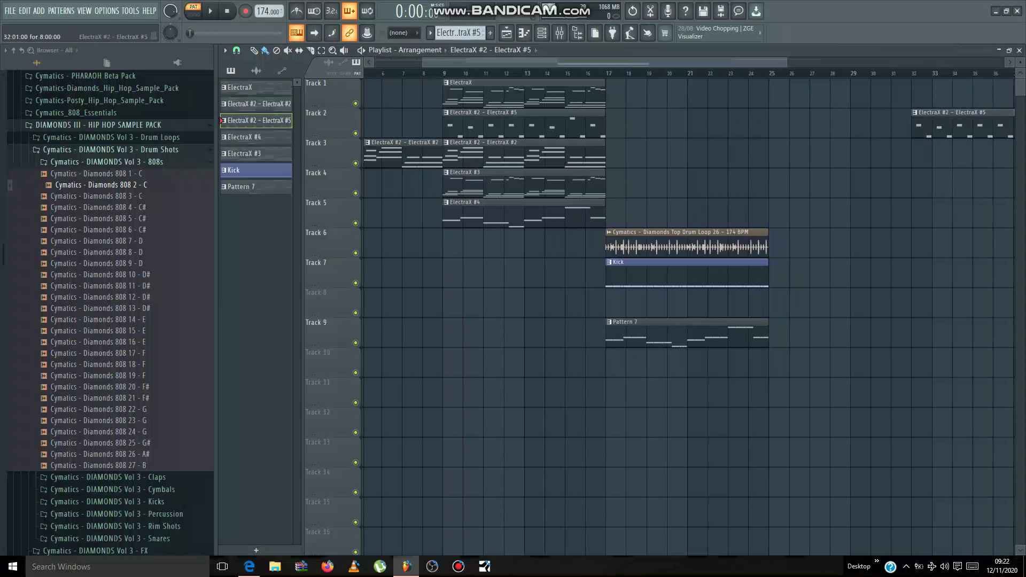
Duplicate the melody clips on Tracks 1–5 into bars 17–32 and the drum loop, Kick and Pattern 7 clips into bars 25–32
drag(641, 80, 366, 222)
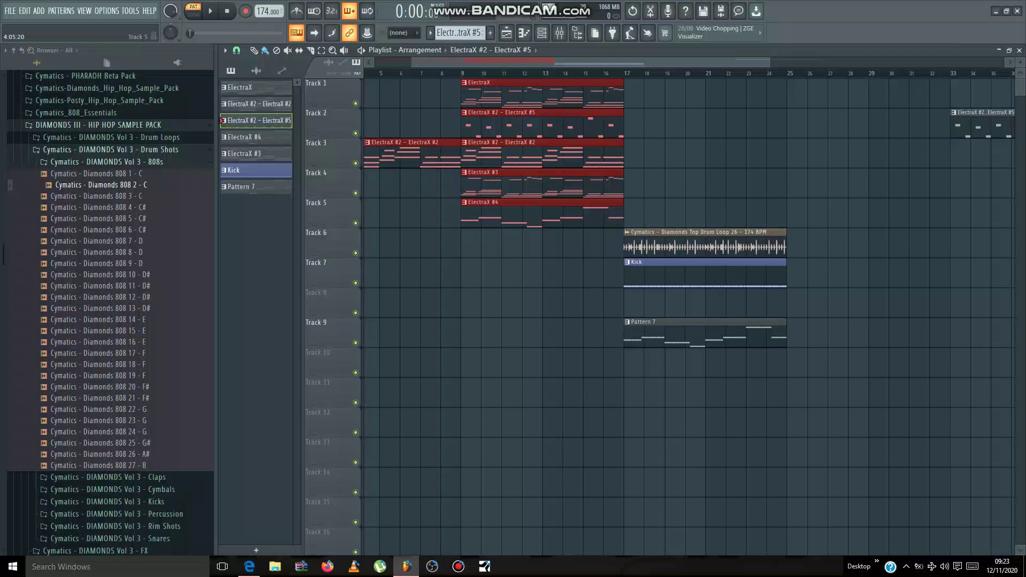
key(ctrl+b)
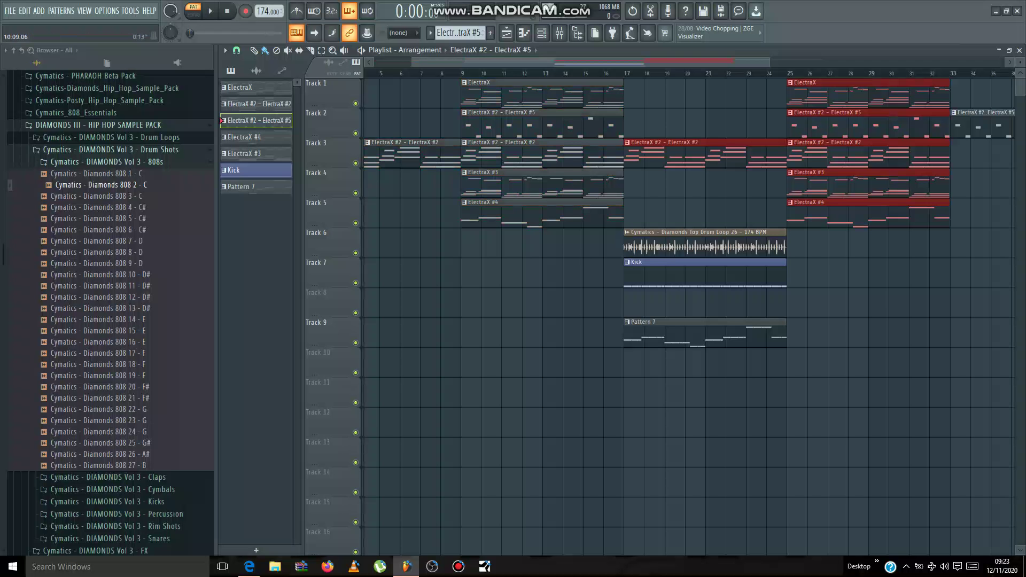
drag(698, 346, 720, 199)
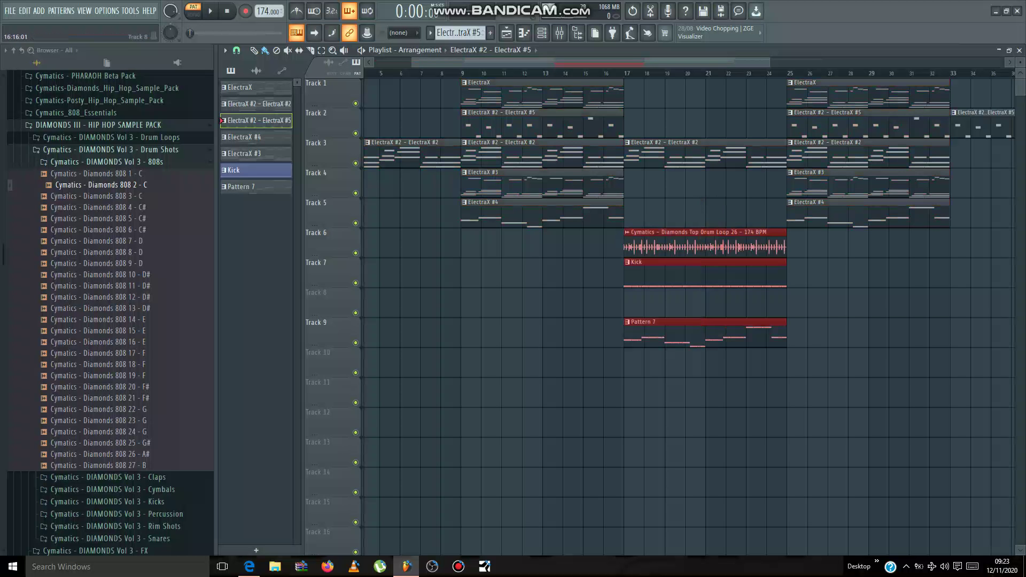
key(ctrl+b)
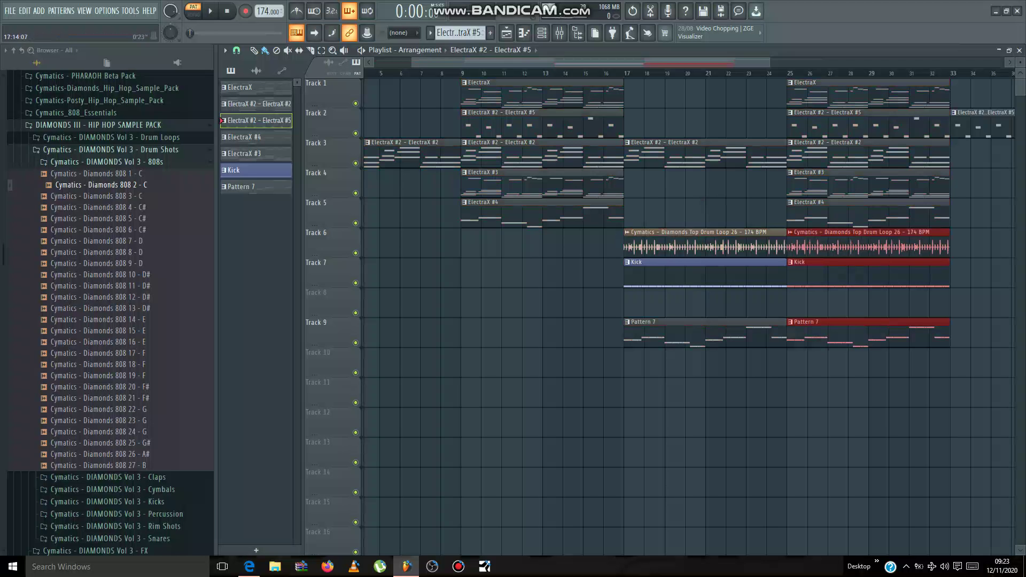
scroll(416, 123, left, 2)
key(ctrl+d)
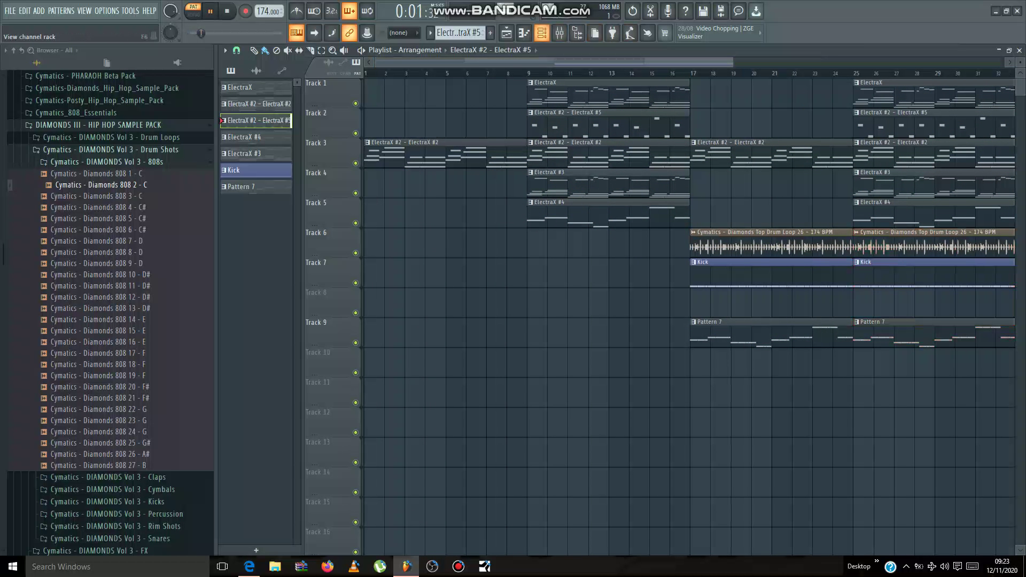
Inspect the Lead channel's ElectraX instrument settings while the ElectraX #2 – ElectraX #5 pattern plays
click(543, 33)
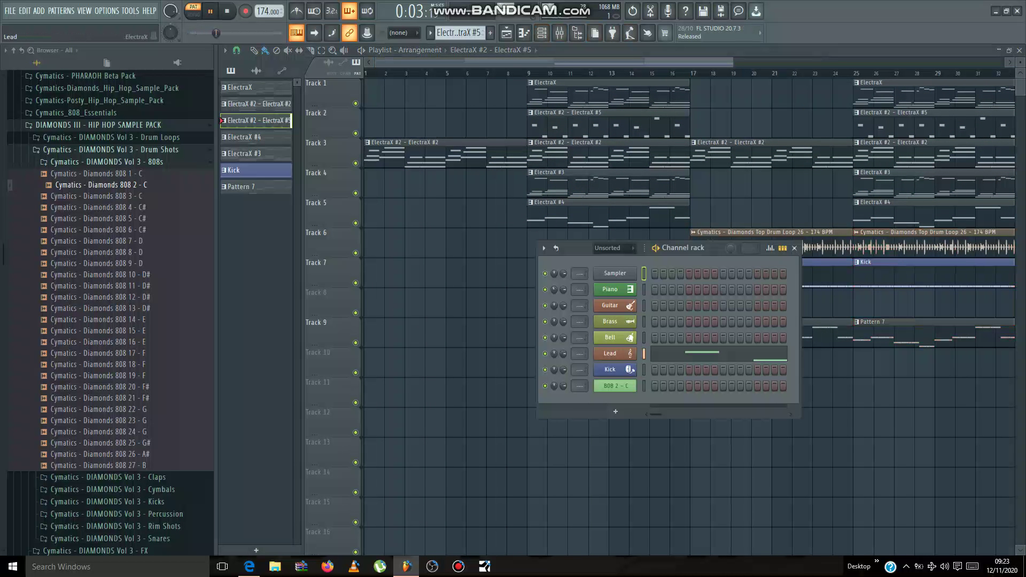
click(610, 353)
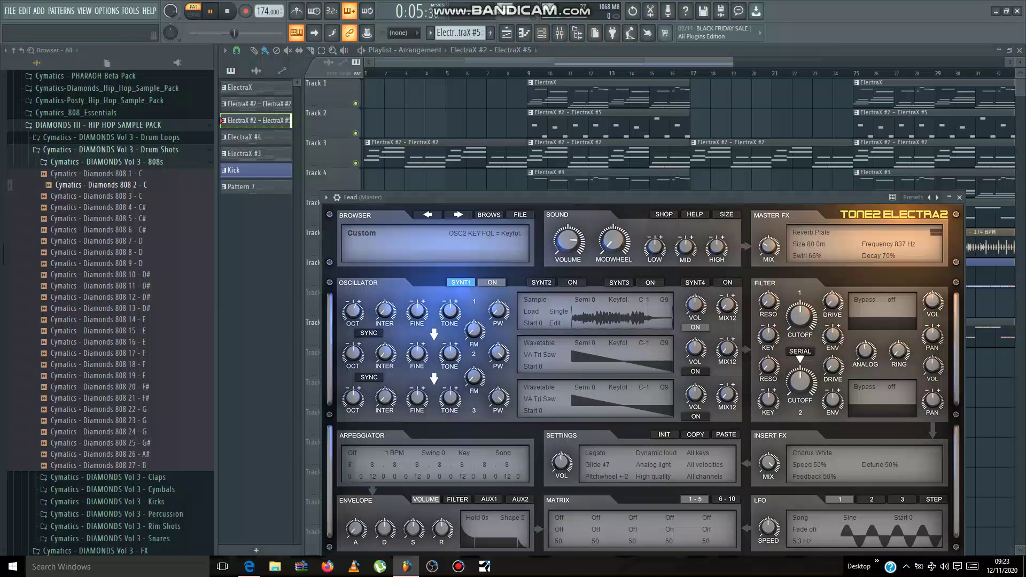
drag(610, 198, 582, 132)
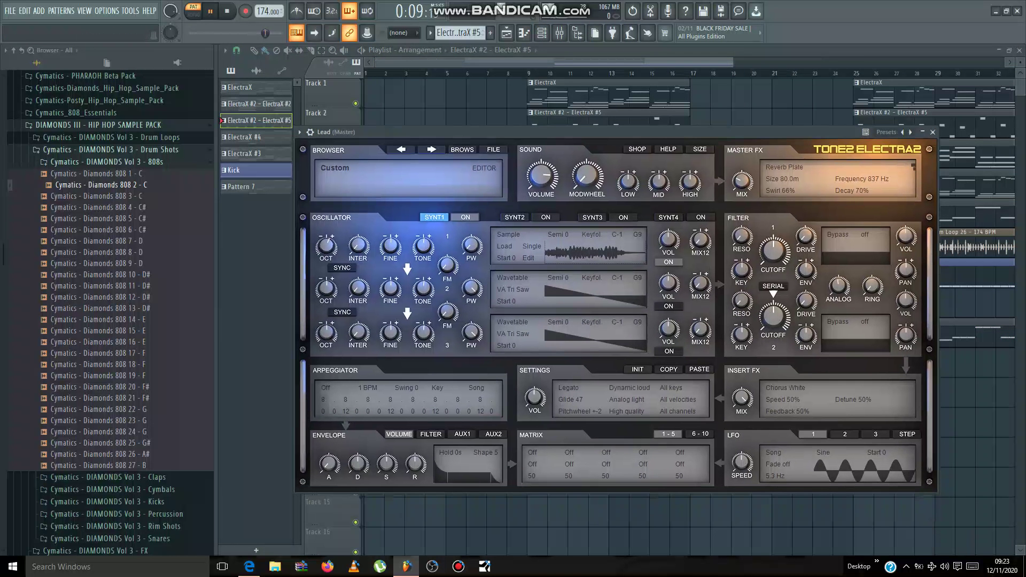
click(933, 132)
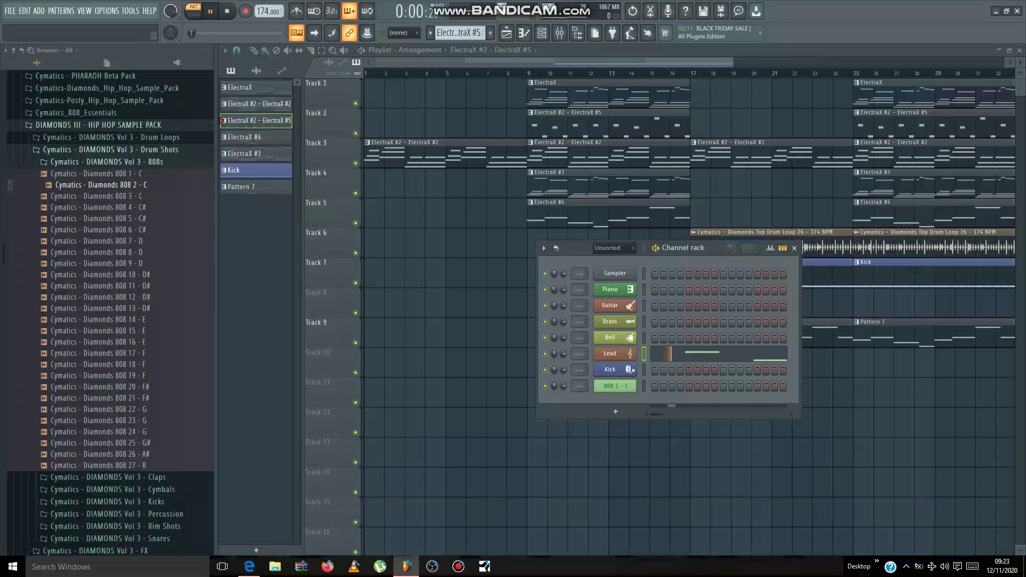
Examine the Piano channel's notes of the ElectraX pattern in the piano roll and return to the playlist
click(259, 104)
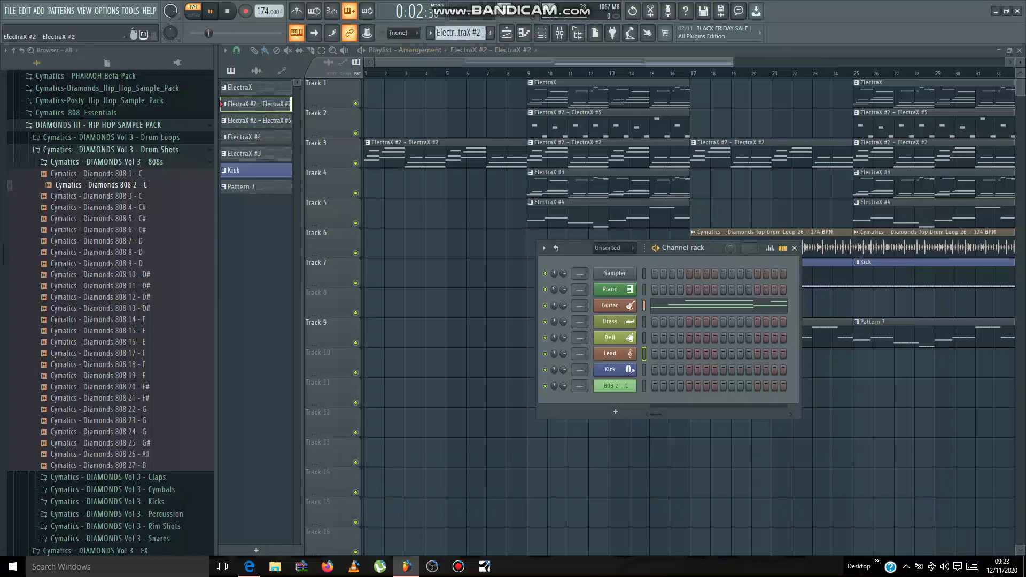
click(258, 88)
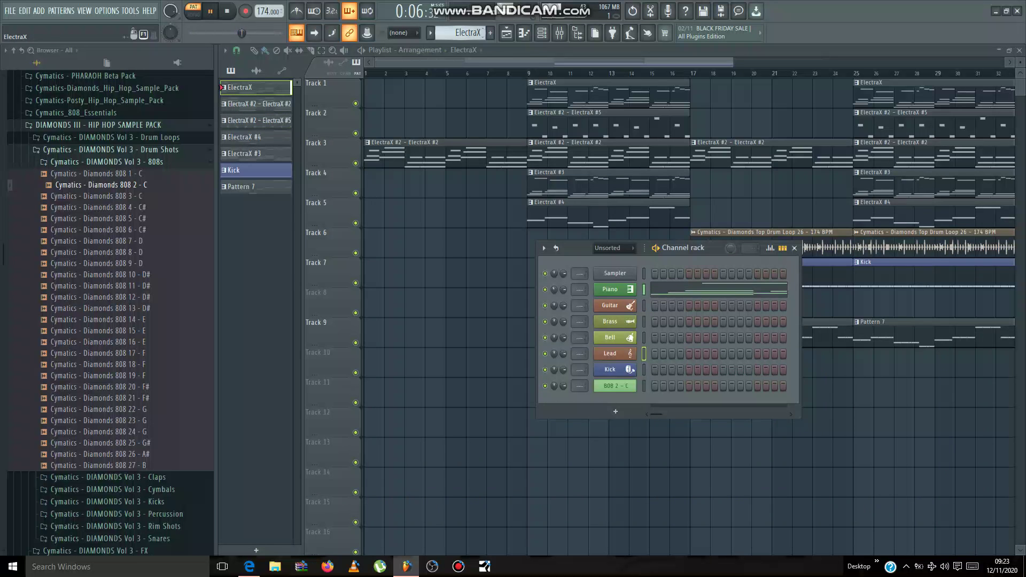
click(705, 289)
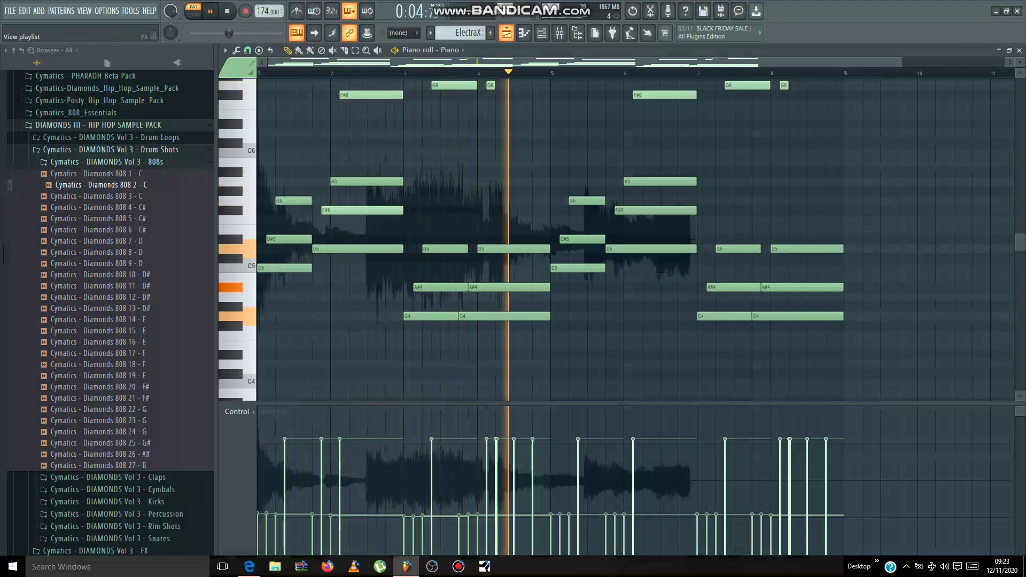
click(297, 33)
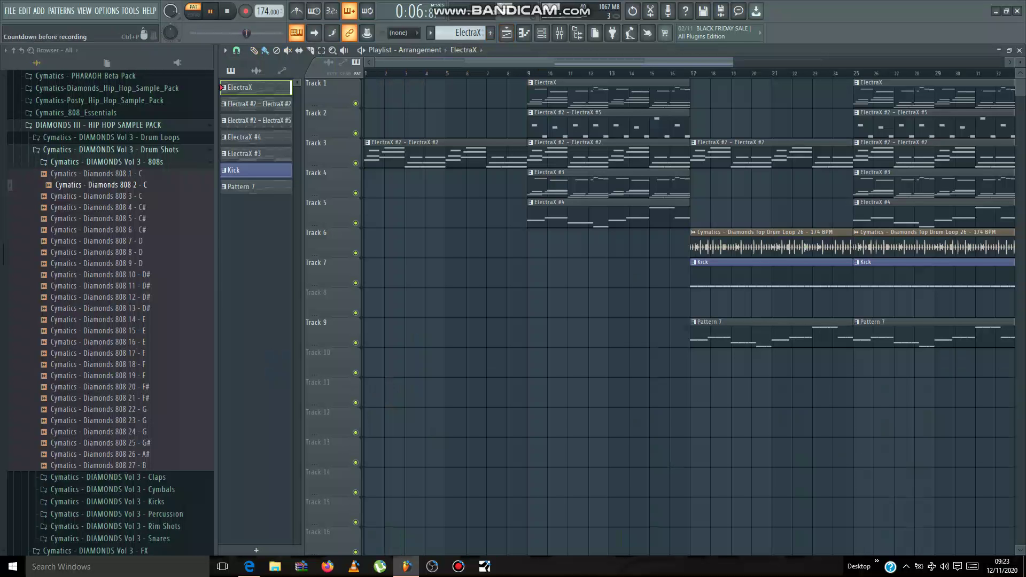
Play the ElectraX #2 – ElectraX #2 pattern and examine the Guitar channel's notes in the piano roll
click(542, 33)
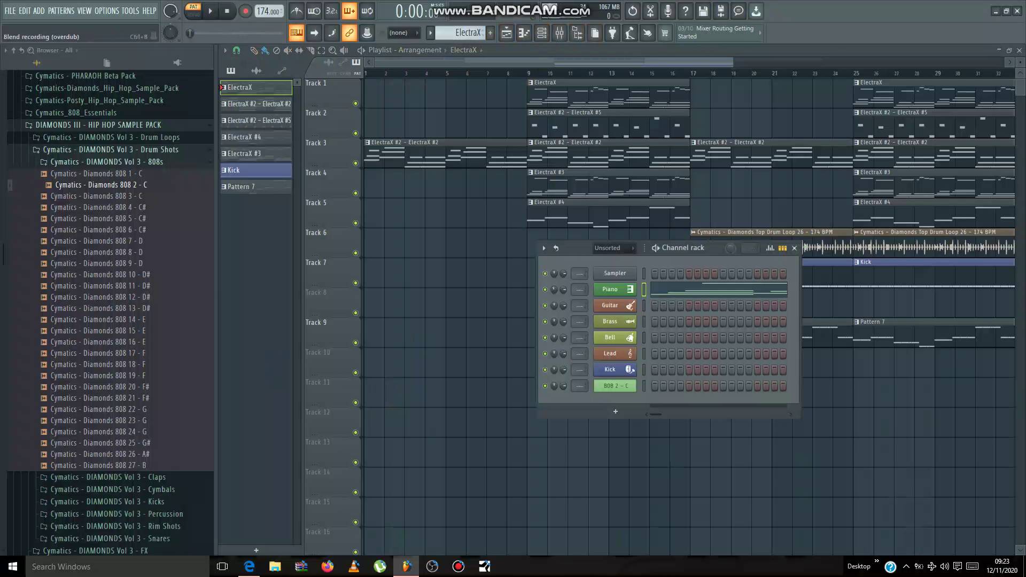
scroll(461, 33, down, 1)
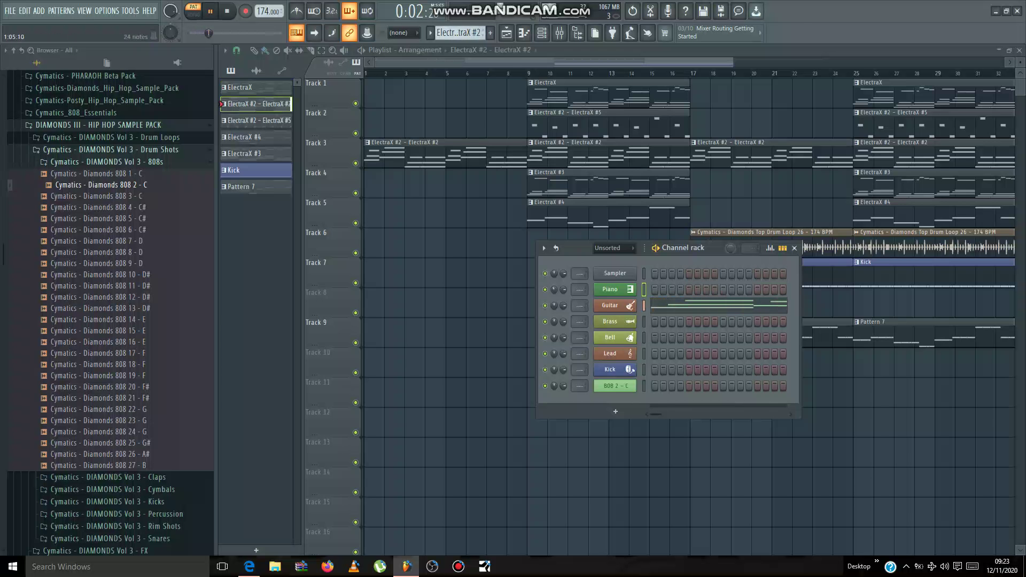
click(689, 306)
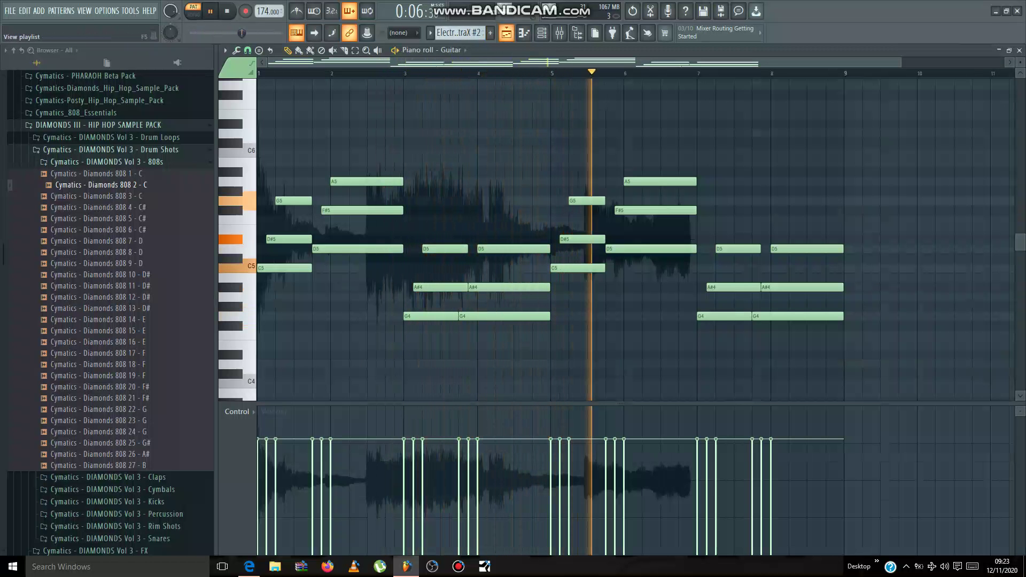
Switch to the ElectraX #4 pattern and examine the Brass channel's instrument settings and its notes in the piano roll
key(F6)
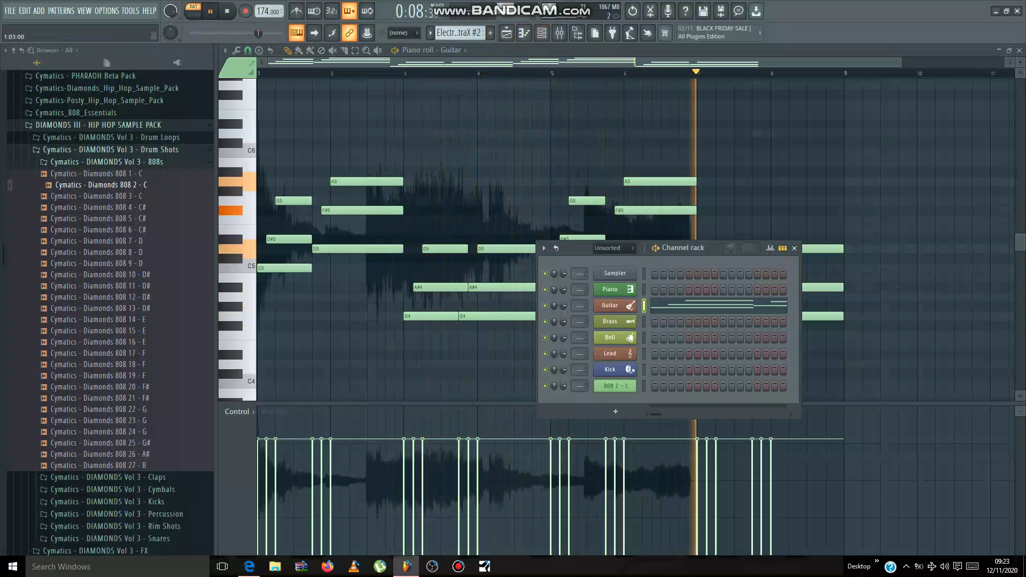
scroll(459, 33, down, 3)
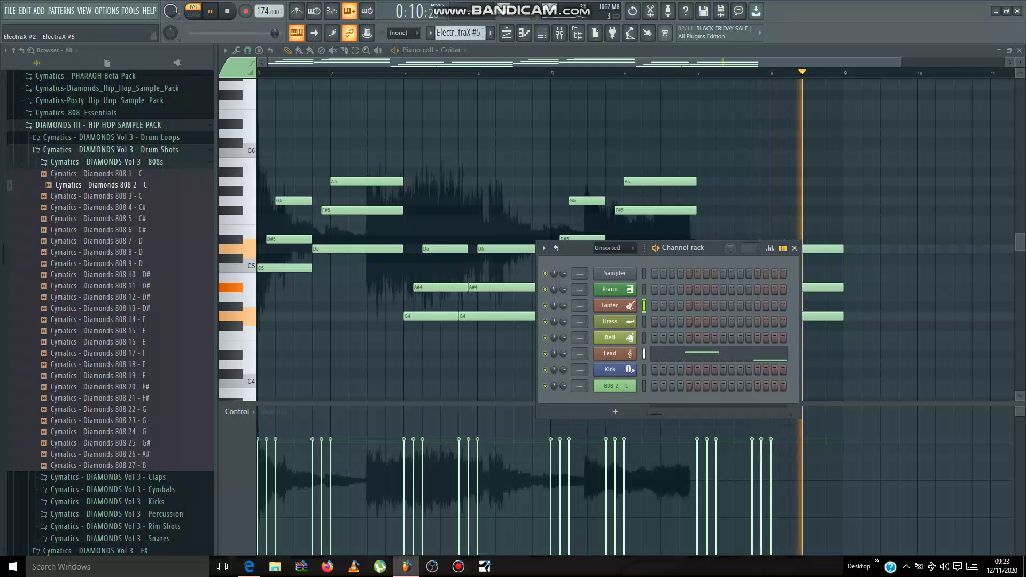
scroll(460, 33, up, 1)
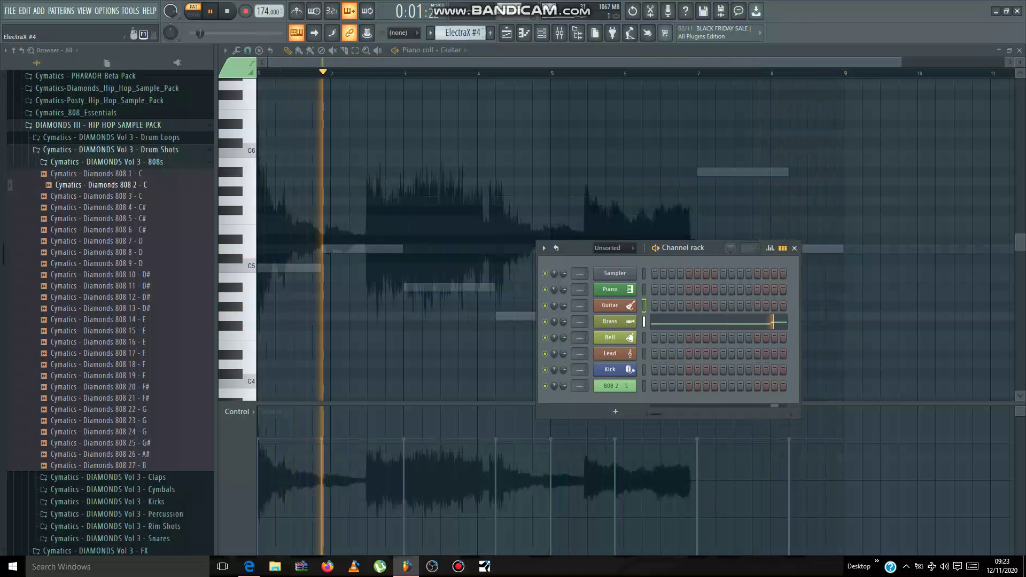
click(610, 322)
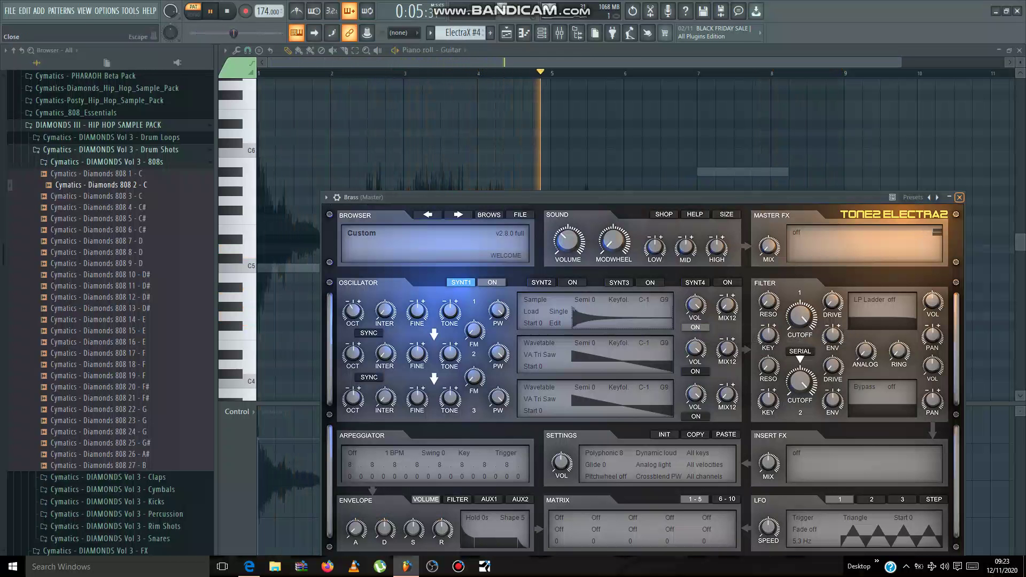
click(959, 197)
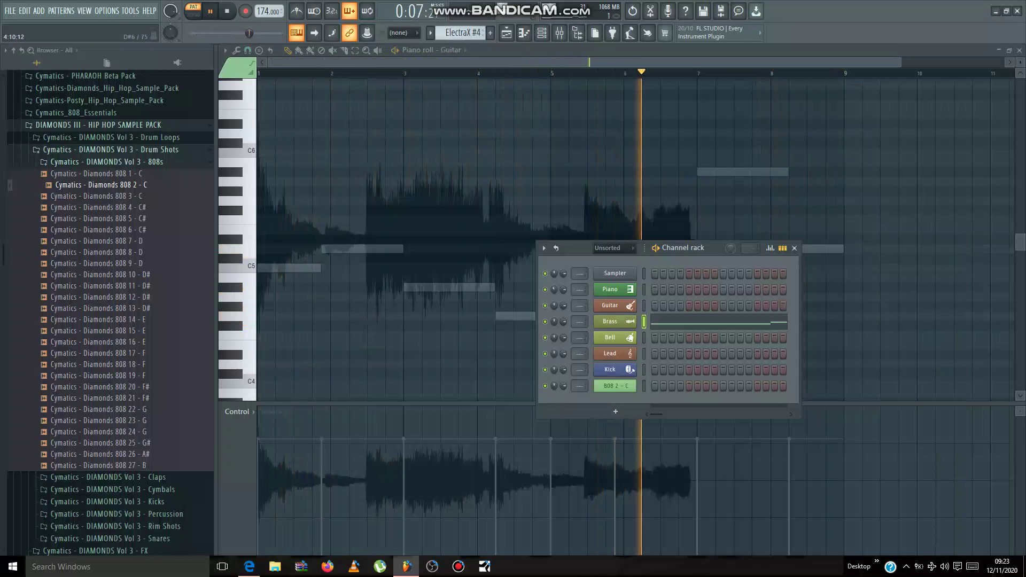
click(719, 322)
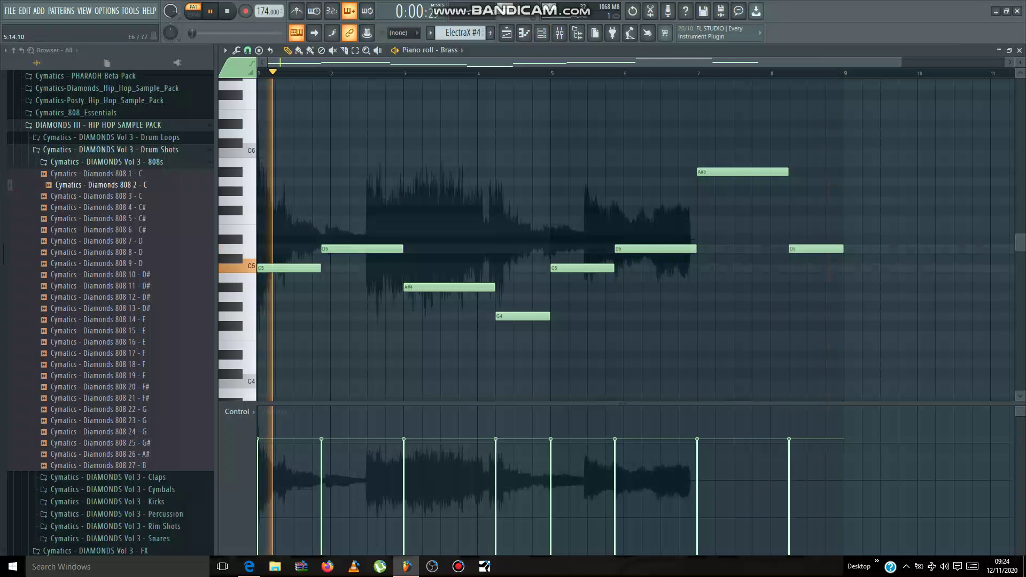
Audition the closing D5 notes of the Brass part with repeated playback
key(space)
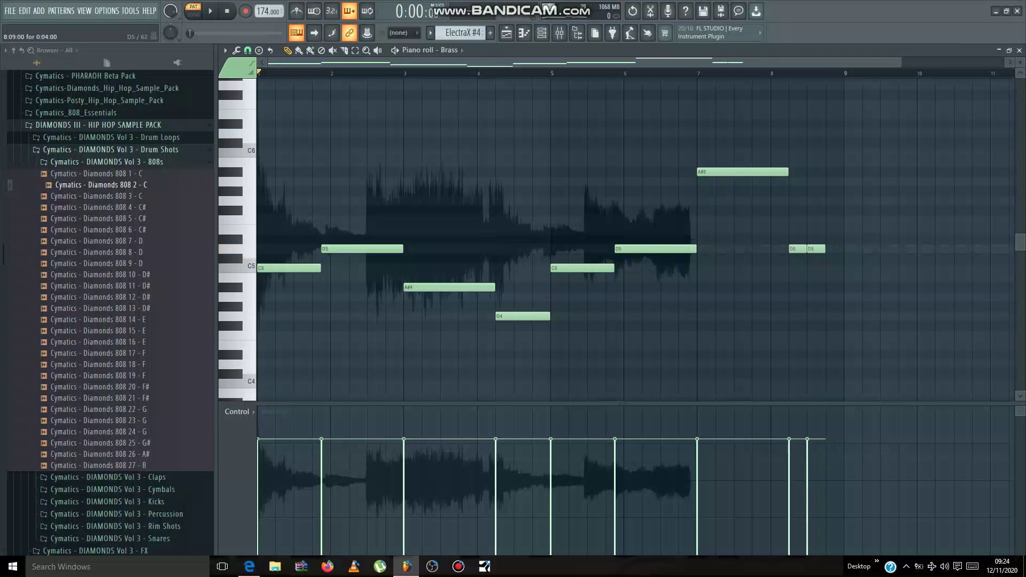
key(space)
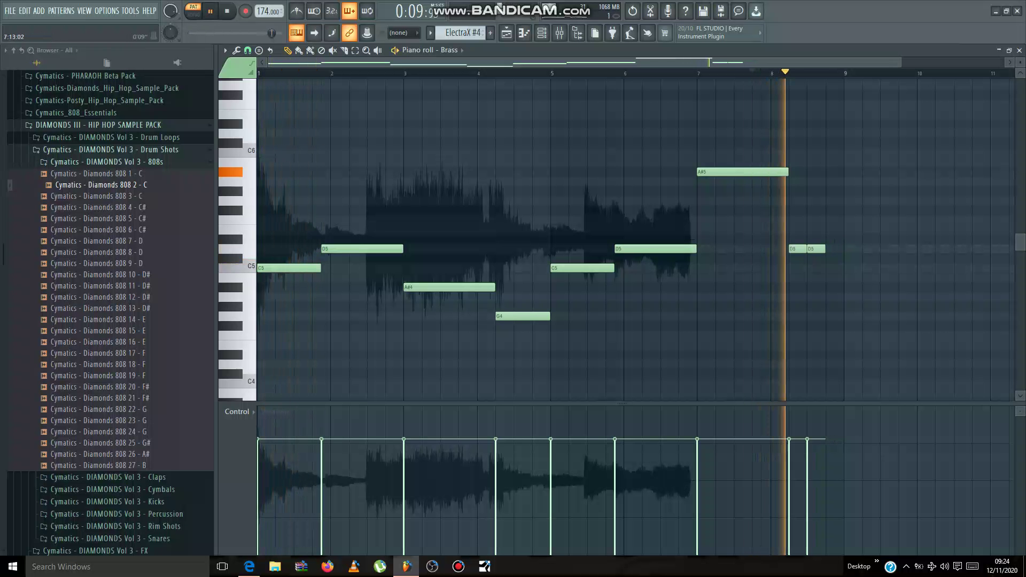
key(space)
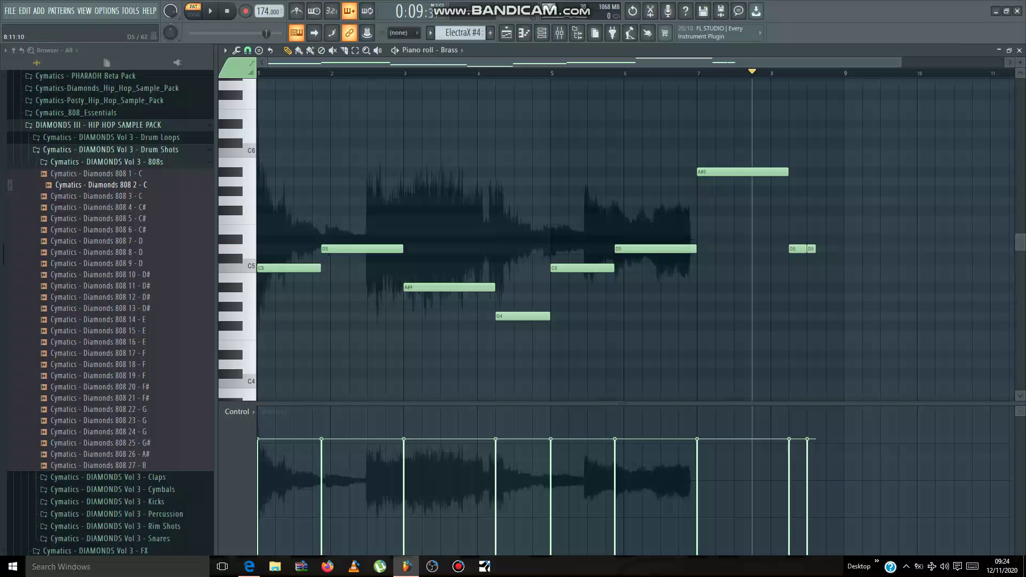
key(space)
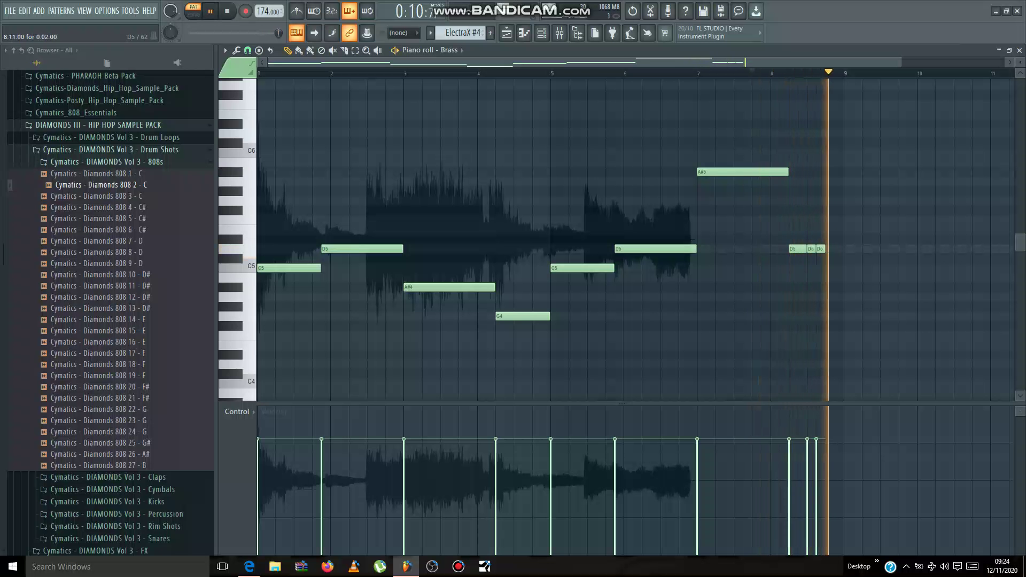
key(space)
Delete the extra short D5 notes closing the Brass part and stretch the remaining D5 to the end of bar 8
right_click(824, 249)
right_click(809, 248)
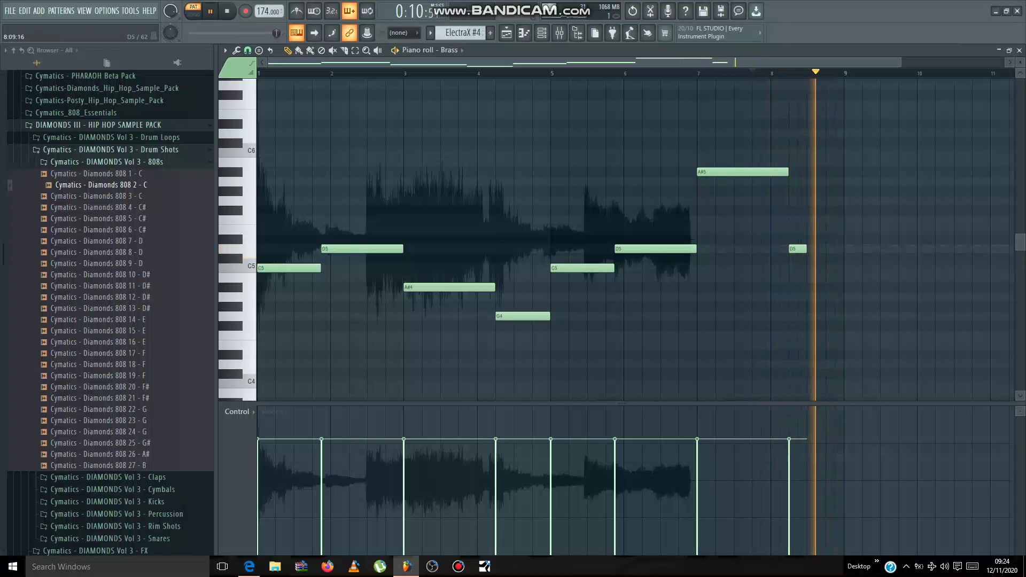
drag(806, 249, 843, 248)
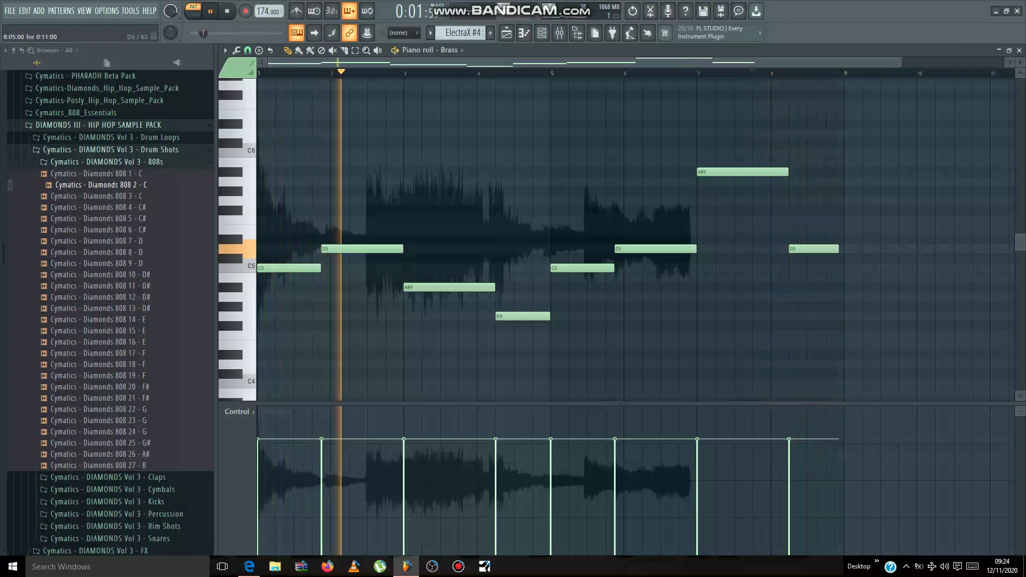
key(space)
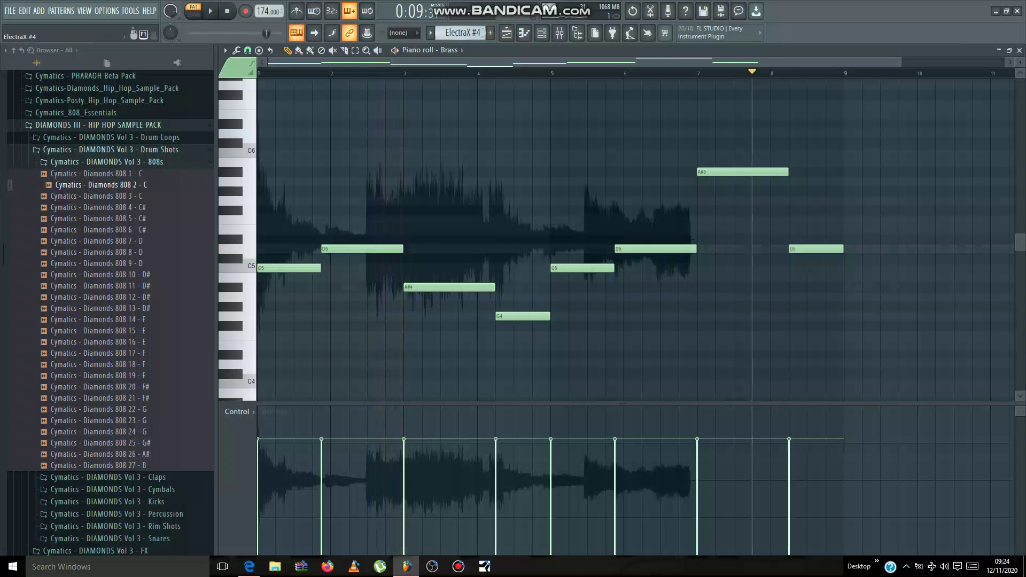
Play the ElectraX #3 pattern and inspect the Bell channel's ElectraX instrument settings
scroll(462, 33, up, 1)
key(space)
click(542, 33)
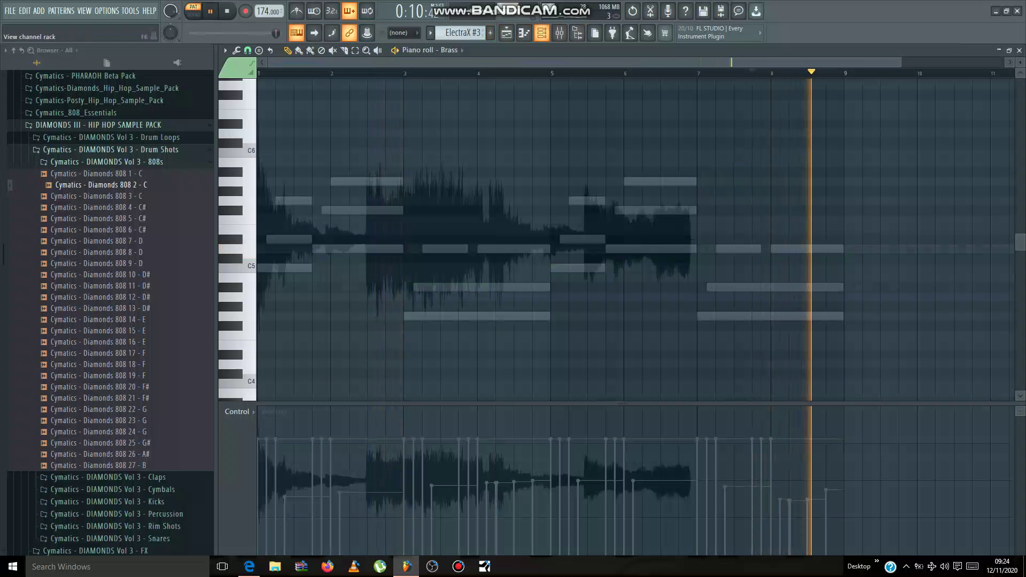
click(614, 337)
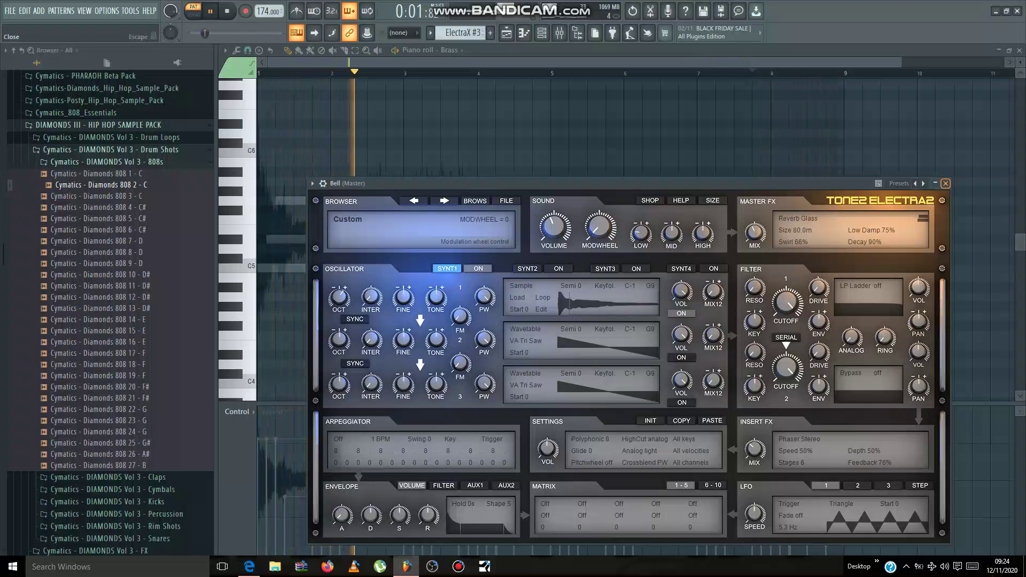
click(946, 183)
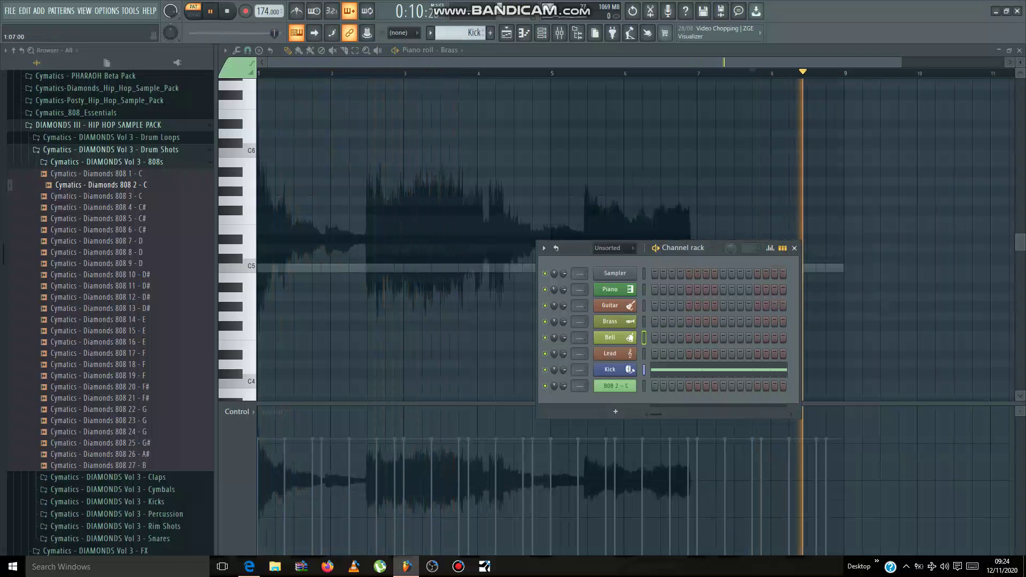
Open the Kick channel's notes in the piano roll and audition them
click(680, 369)
key(space)
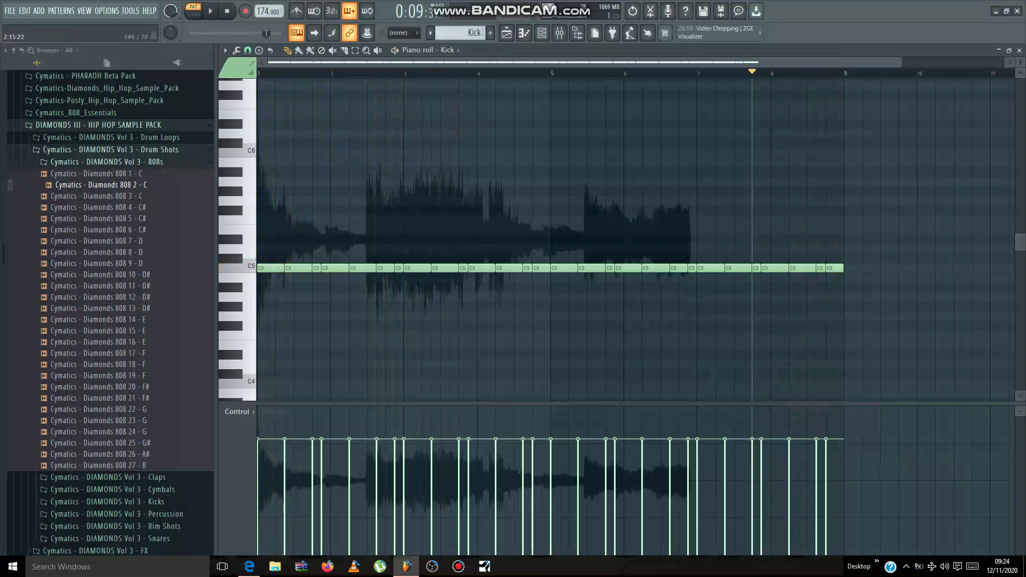
key(space)
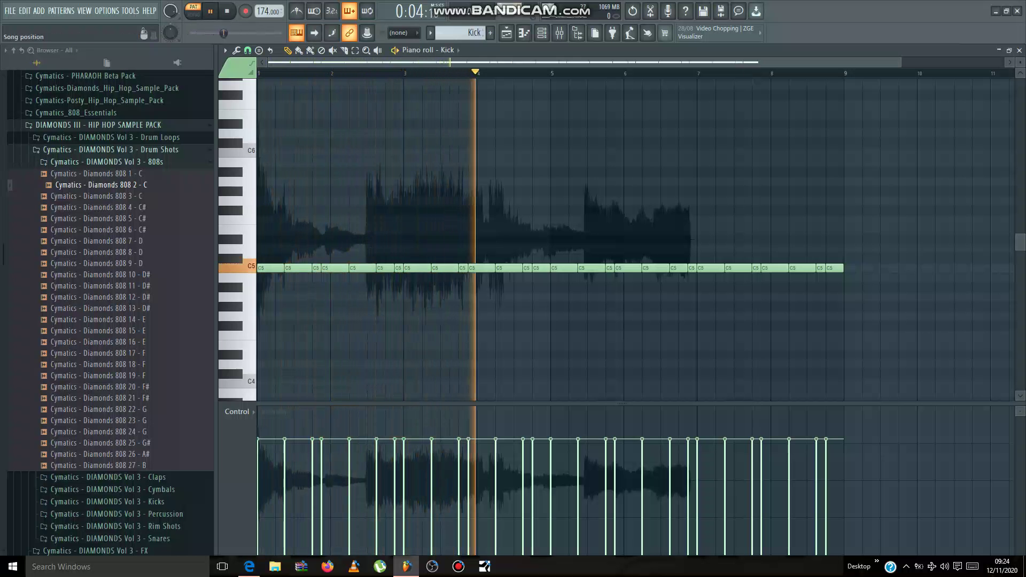
Switch to Pattern 7 and examine the 808 2 - C channel's notes in the piano roll during playback
click(490, 33)
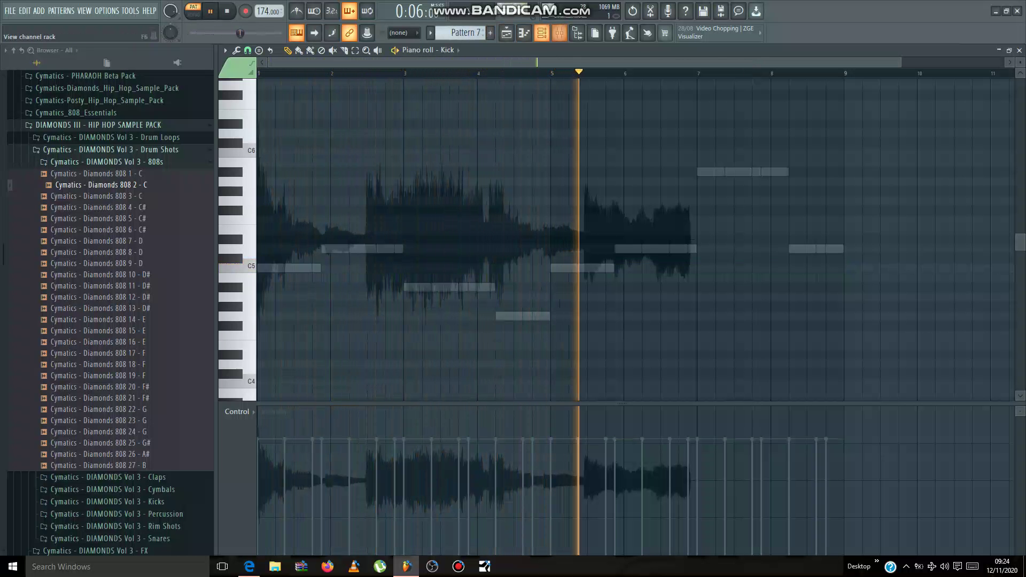
key(F6)
click(706, 386)
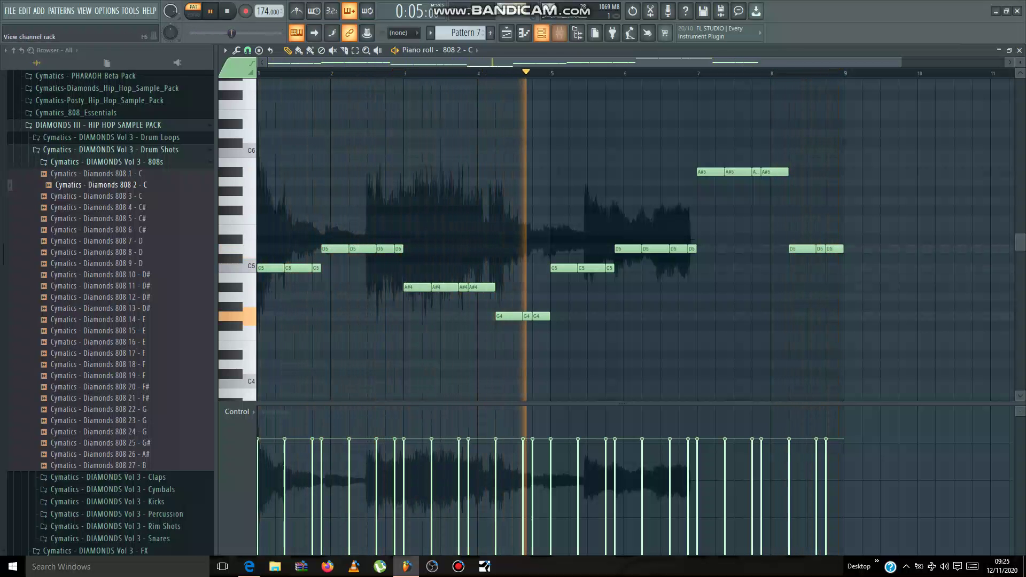
click(541, 33)
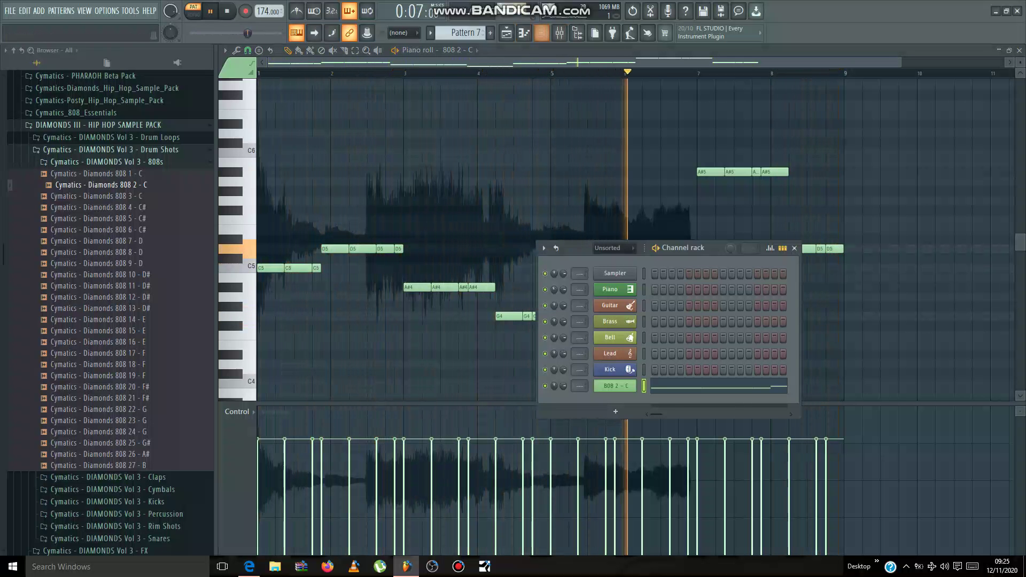
key(space)
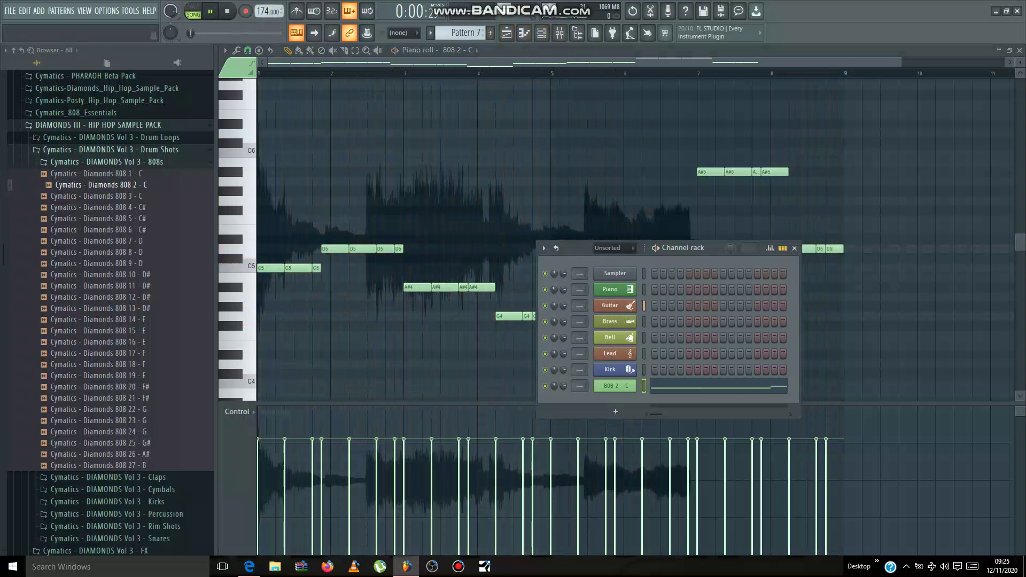
In the playlist, remove the ElectraX #2 - ElectraX #5 clip at bar 9 and duplicate the ElectraX #3 and ElectraX clips to bar 17
key(F5)
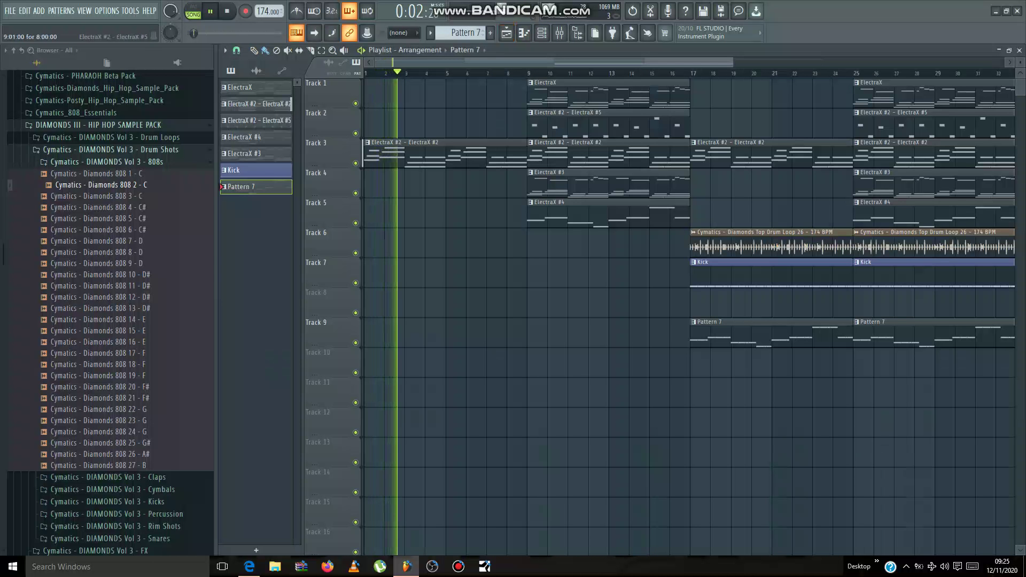
click(576, 123)
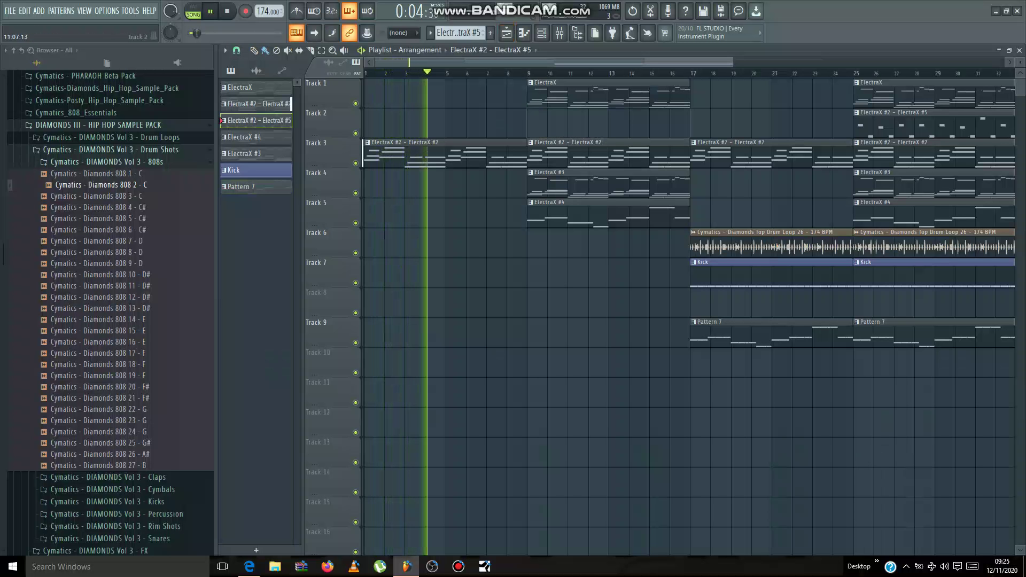
drag(705, 184, 650, 184)
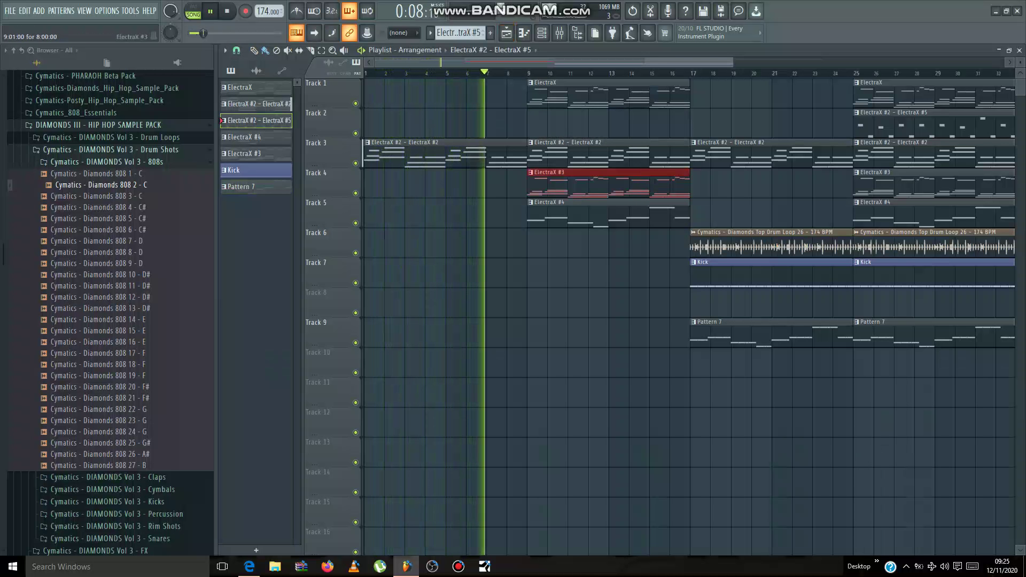
key(ctrl+b)
ctrl+click(650, 95)
key(ctrl+b)
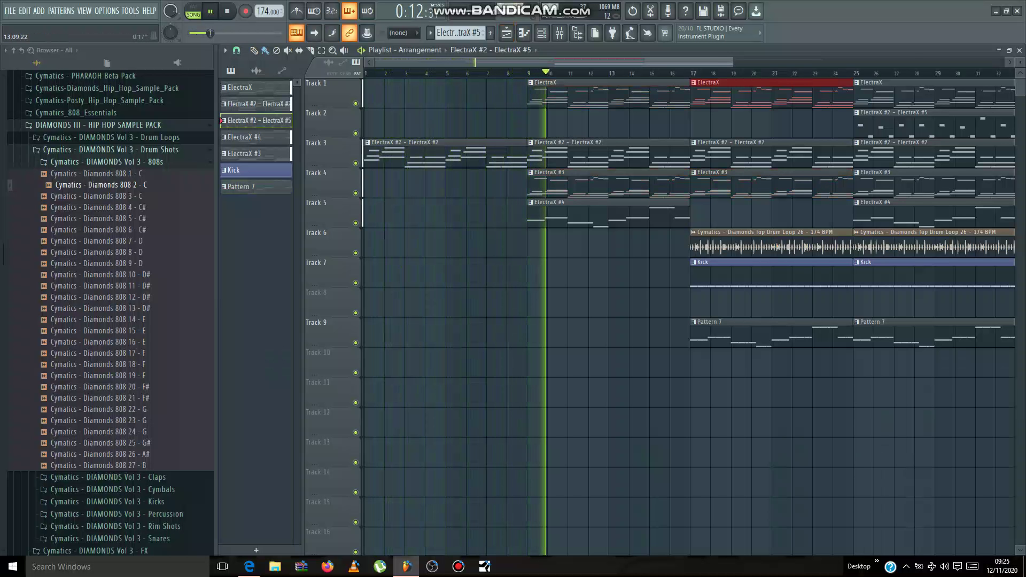
scroll(620, 320, down, 3)
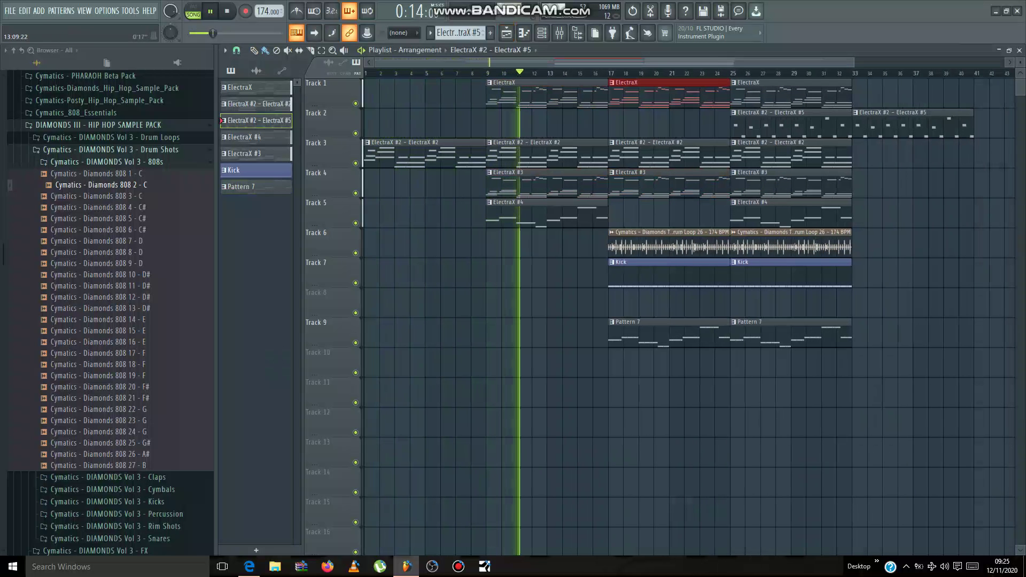
Open the Cymatics - DIAMONDS Vol 3 - FX folder in the browser and audition the Crunch, Droplet and Glass Break samples
scroll(106, 311, down, 6)
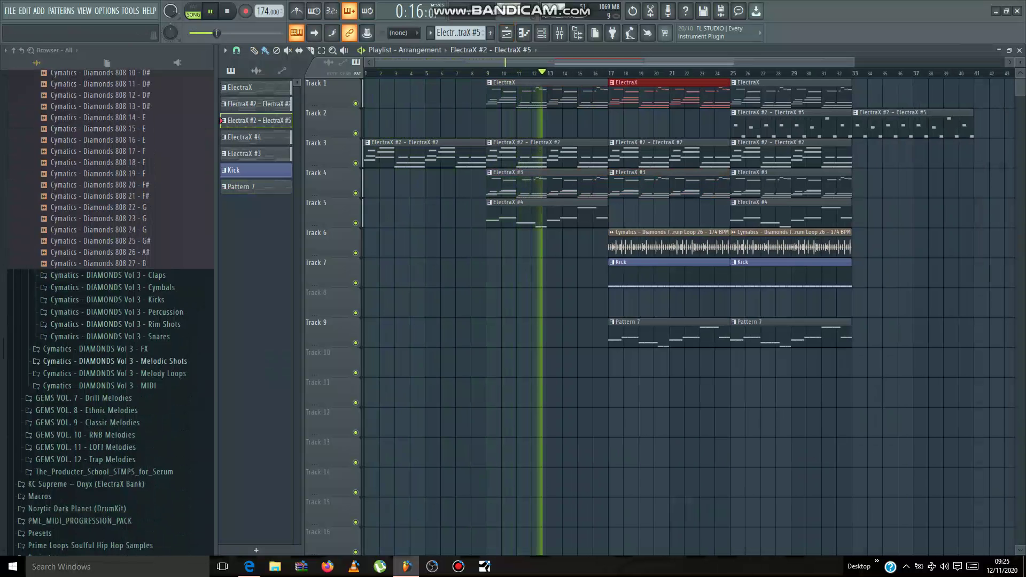
click(91, 348)
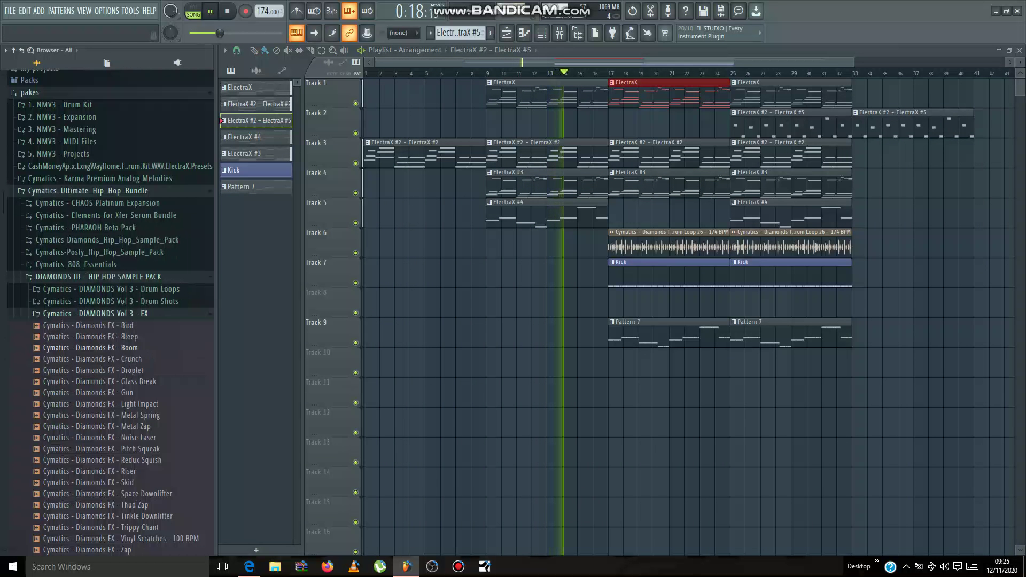
click(97, 359)
click(96, 370)
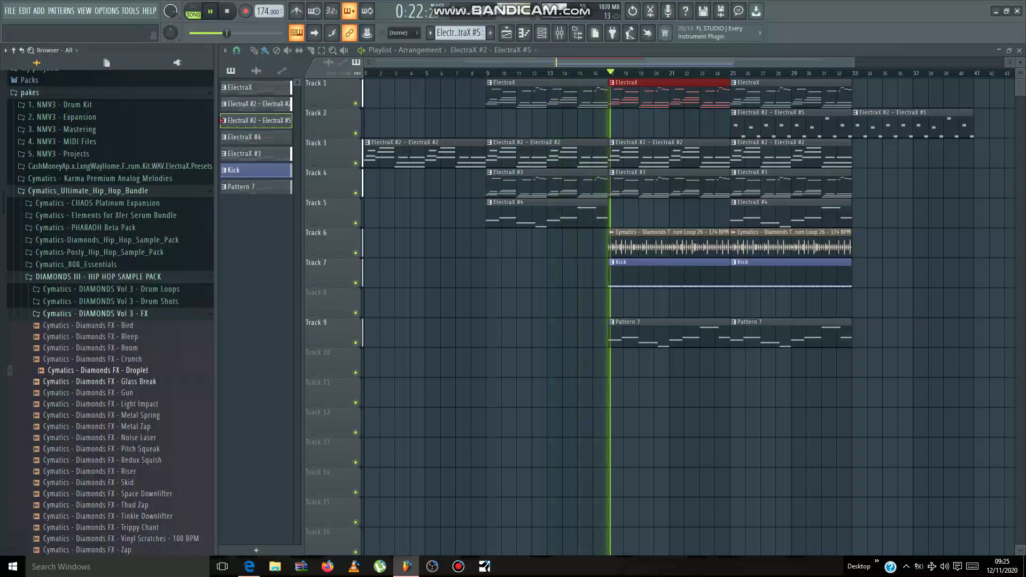
click(99, 381)
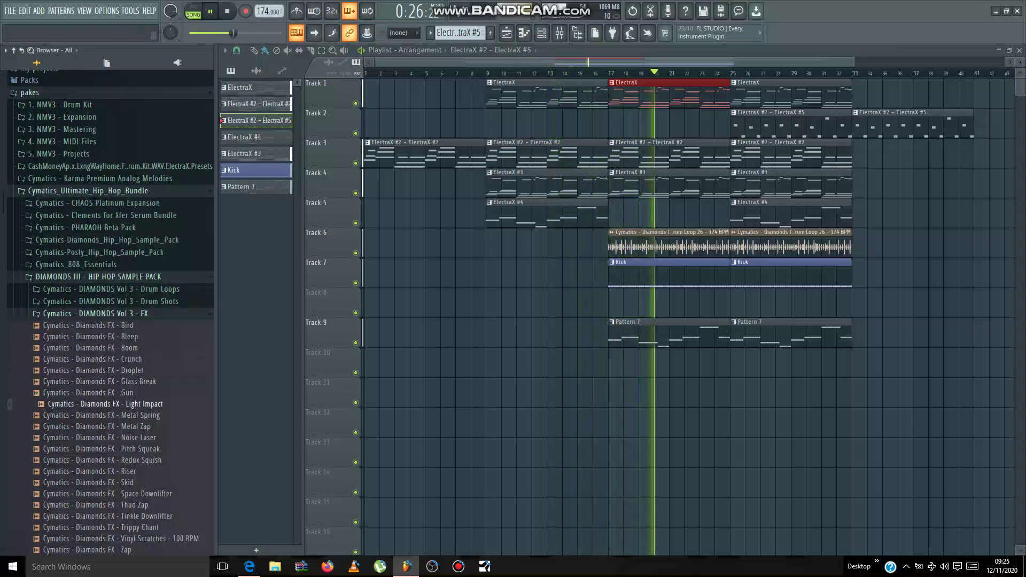
Place the Cymatics - Diamonds FX - Light Impact sample on Track 10 at bar 17 and check its sampler settings
drag(96, 404, 591, 389)
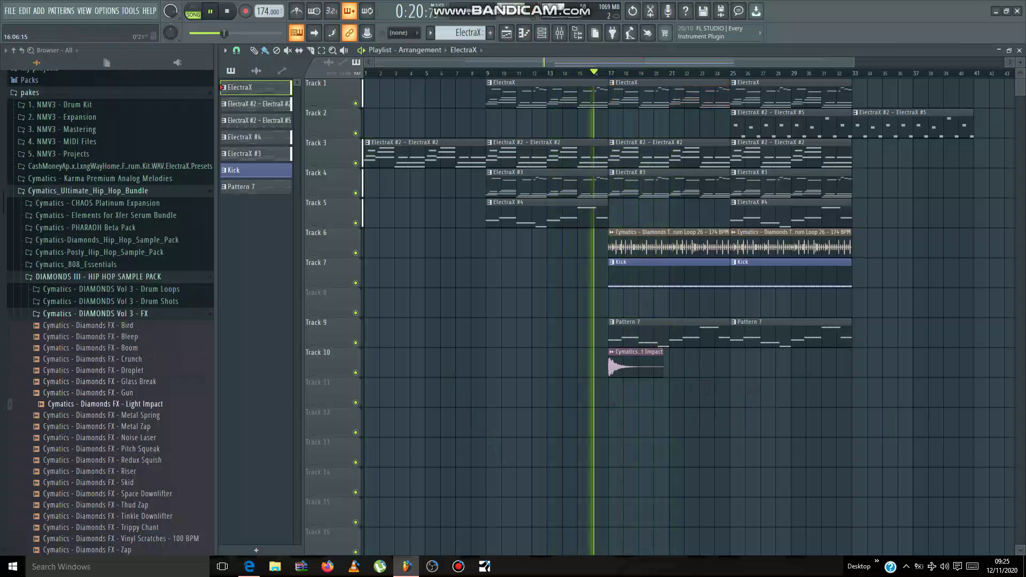
key(space)
double_click(636, 365)
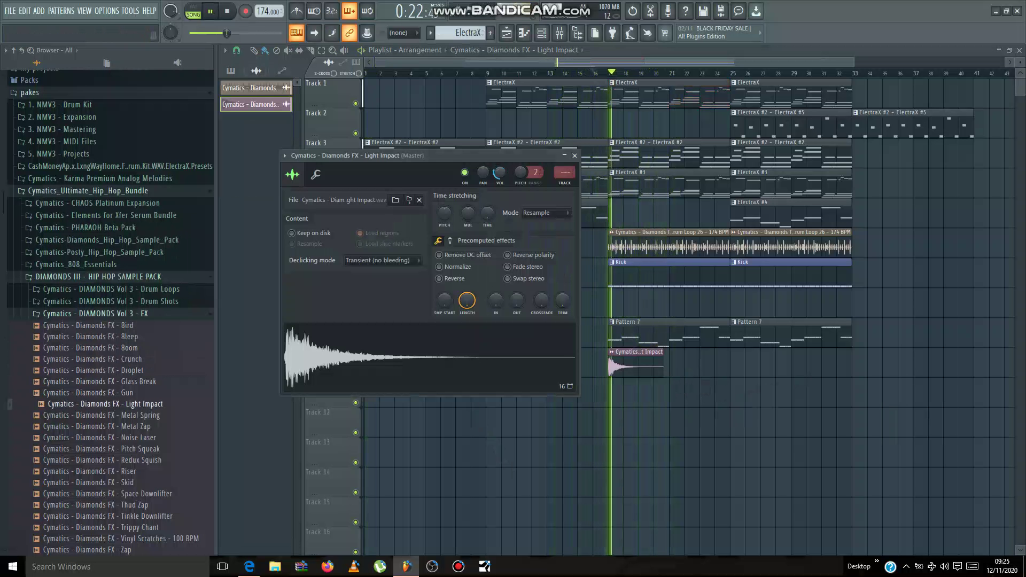
click(575, 156)
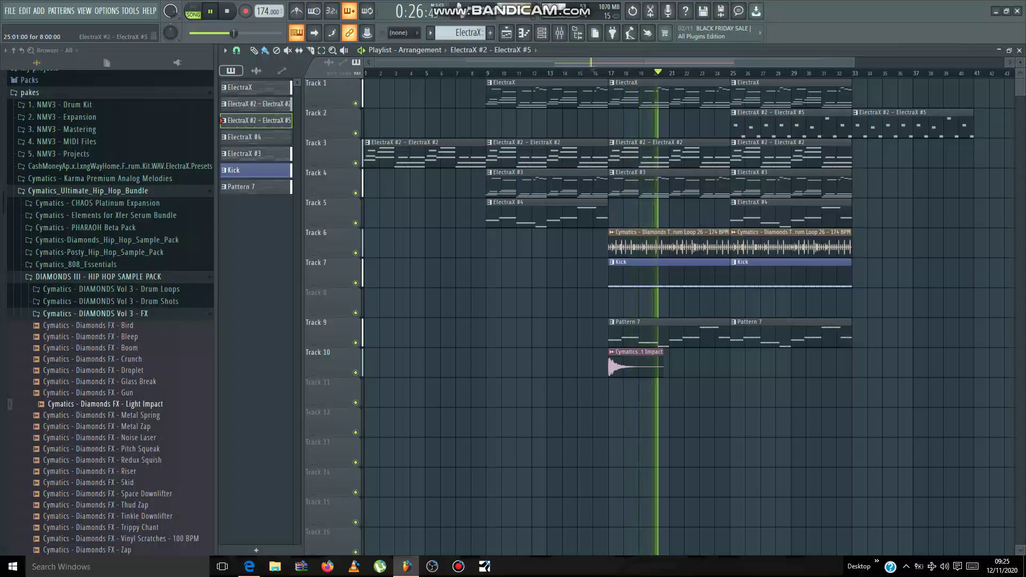
Inspect the Lead notes of the ElectraX #2 - ElectraX #5 pattern in the piano roll and return to the playlist
double_click(781, 123)
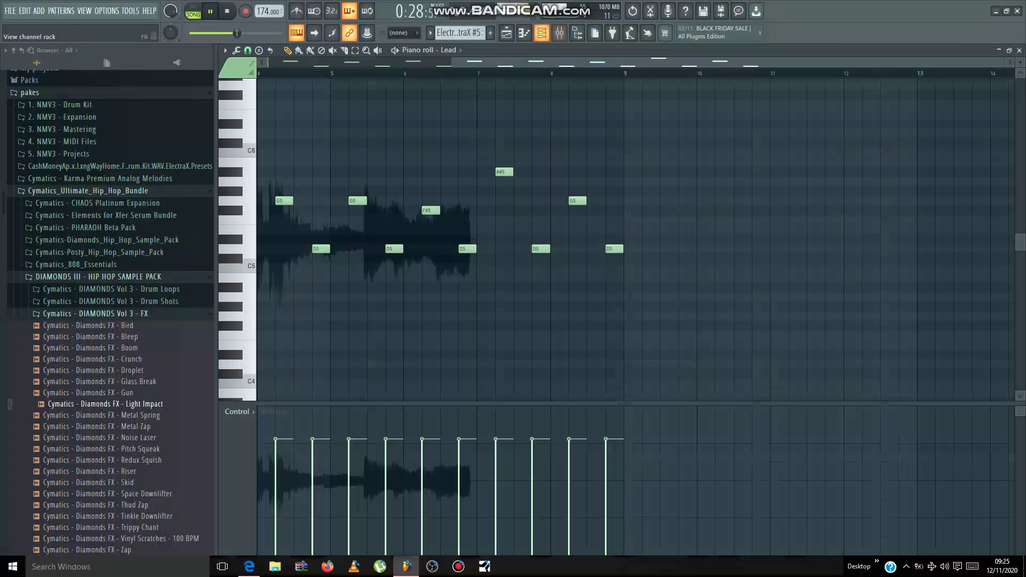
click(560, 33)
click(506, 33)
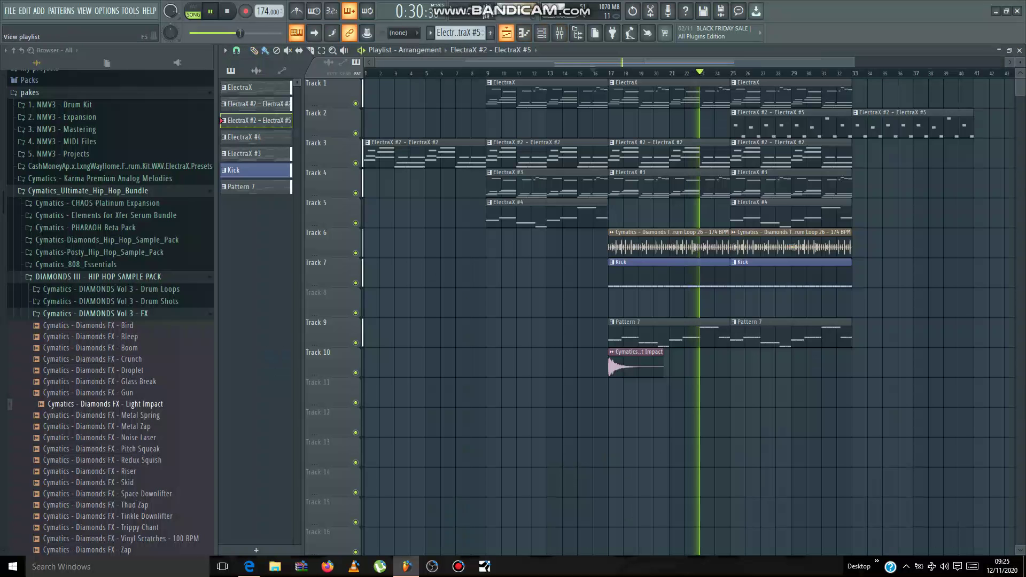
Delete the ElectraX #2 - ElectraX #5 clip at bar 33 and duplicate the whole 32-bar arrangement to start at bar 33
scroll(765, 299, down, 1)
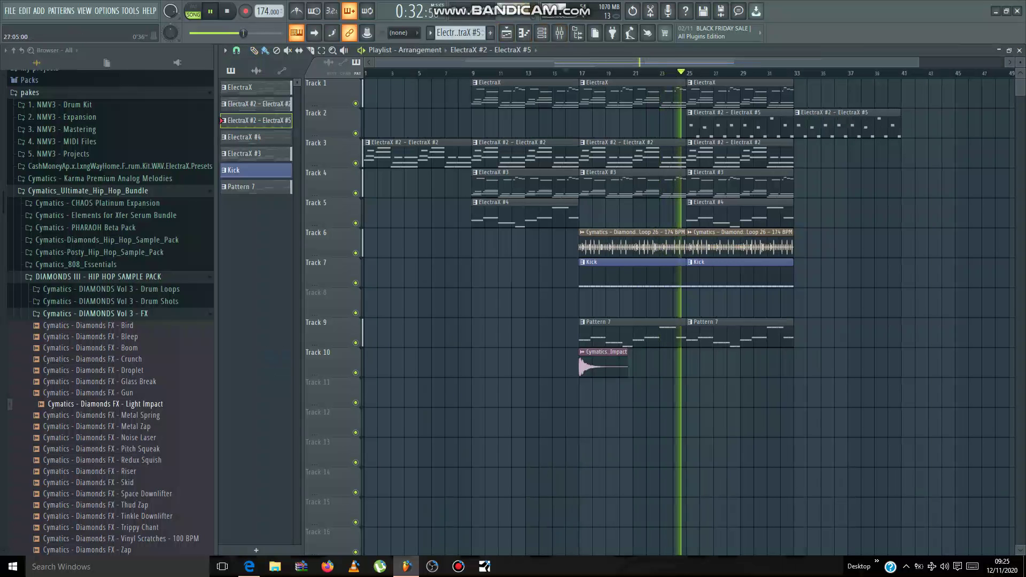
scroll(770, 128, down, 2)
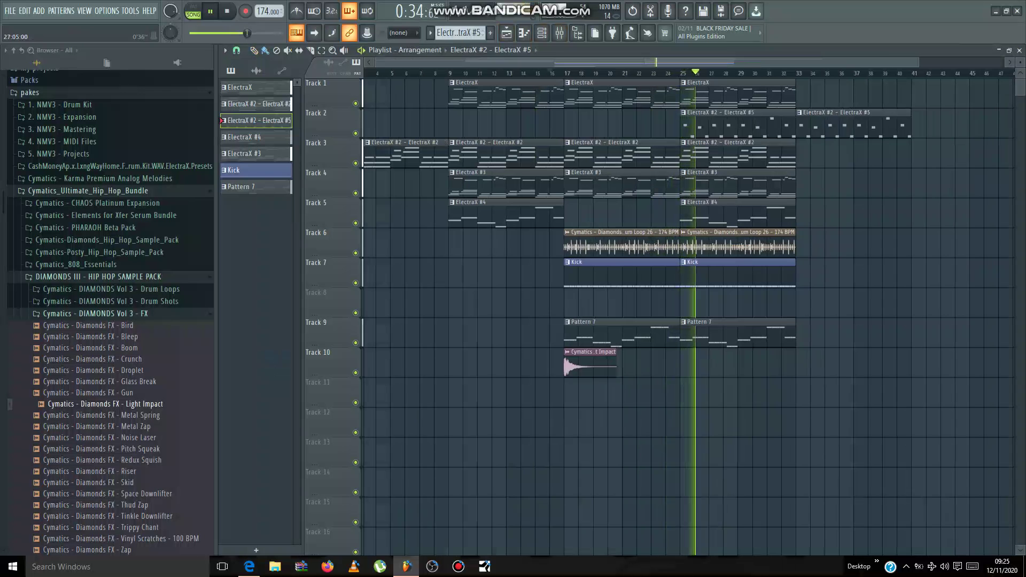
right_click(826, 120)
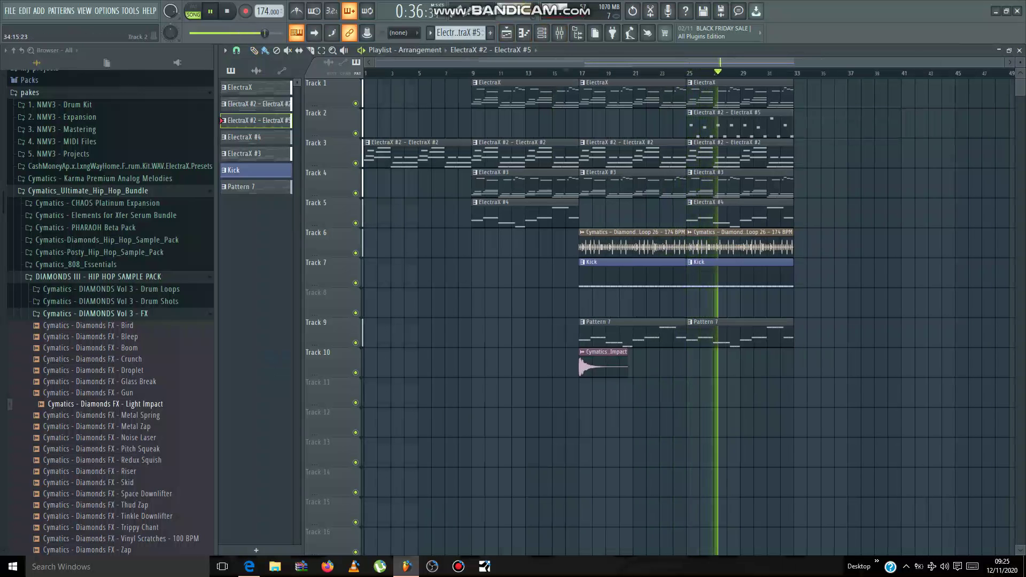
drag(838, 80, 436, 438)
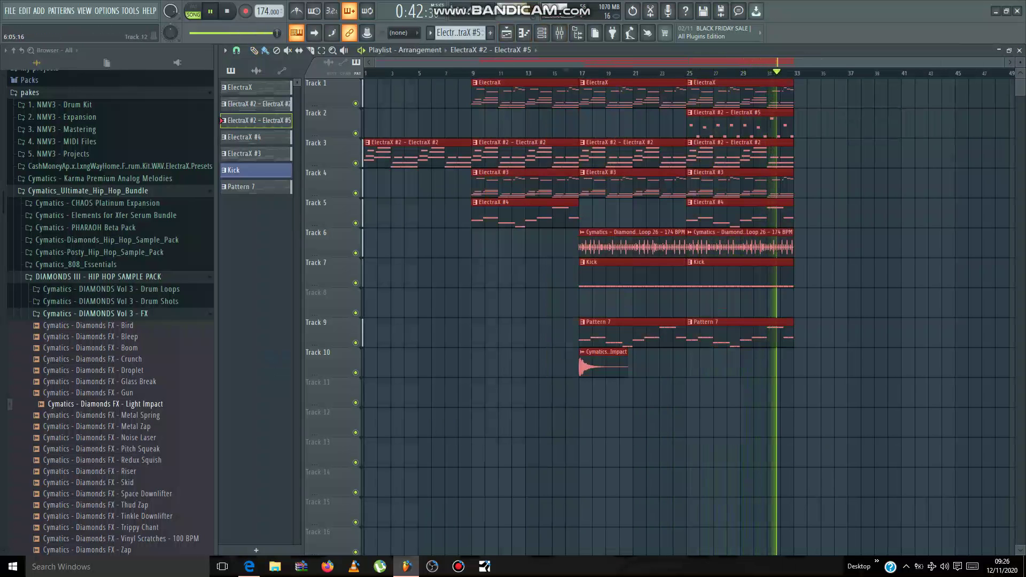
key(ctrl+b)
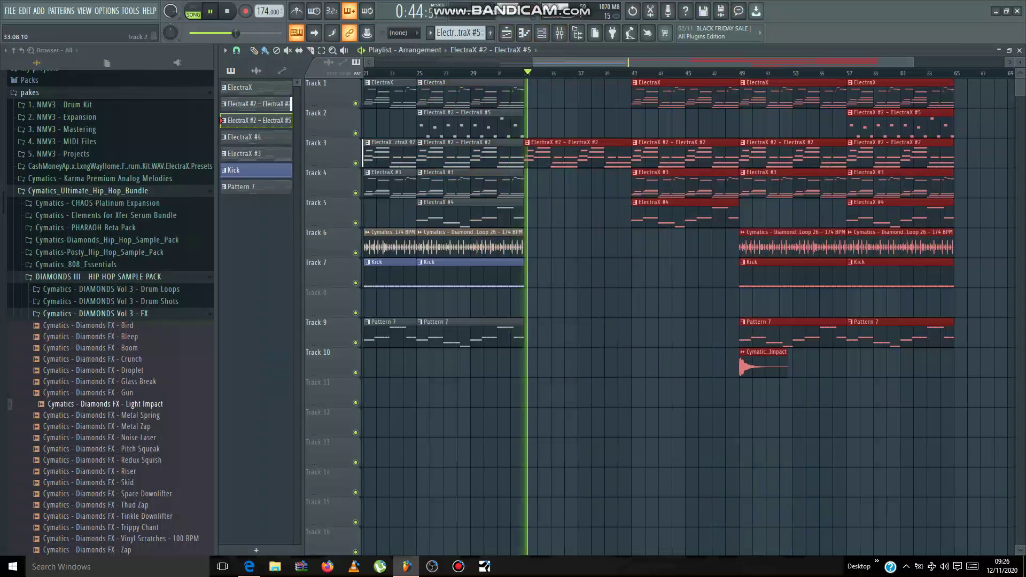
Add an ElectraX #2 - ElectraX #5 clip on Track 2 spanning bar 35 to bar 41 and play the transition into the second half
ctrl+click(538, 93)
mouse_move(536, 124)
mouse_down()
mouse_move(519, 124)
mouse_move(567, 125)
mouse_move(553, 126)
mouse_up()
key(ctrl+b)
click(498, 72)
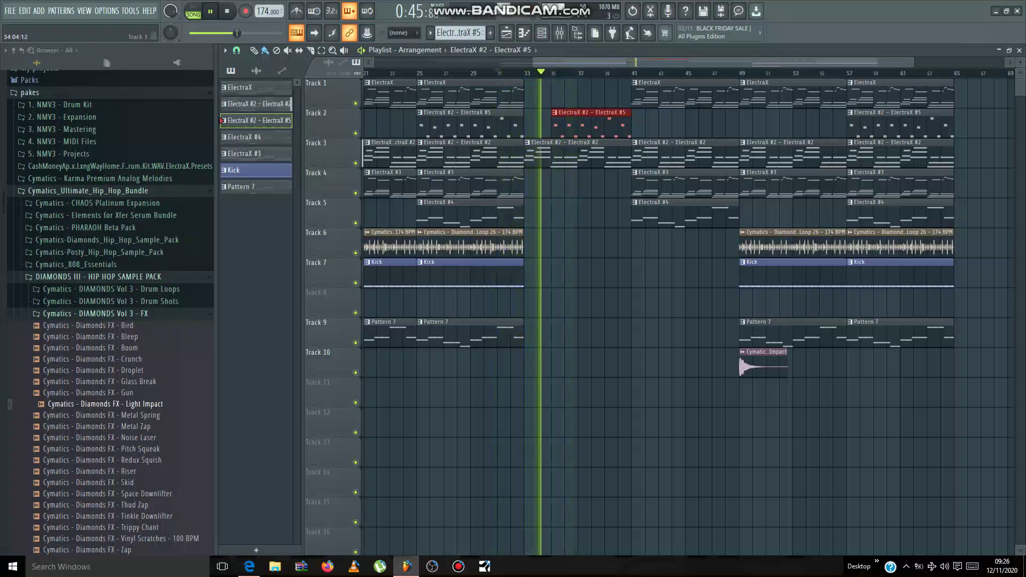
Add ElectraX #2 - ElectraX #5 clips on Track 2 at bars 41 and 49
scroll(599, 267, down, 3)
scroll(599, 267, up, 2)
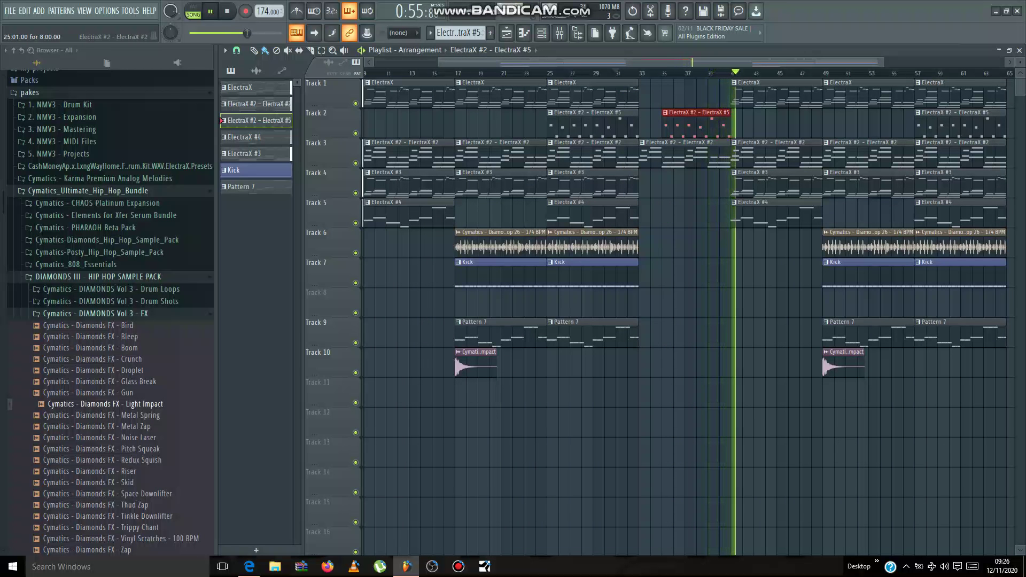
click(737, 125)
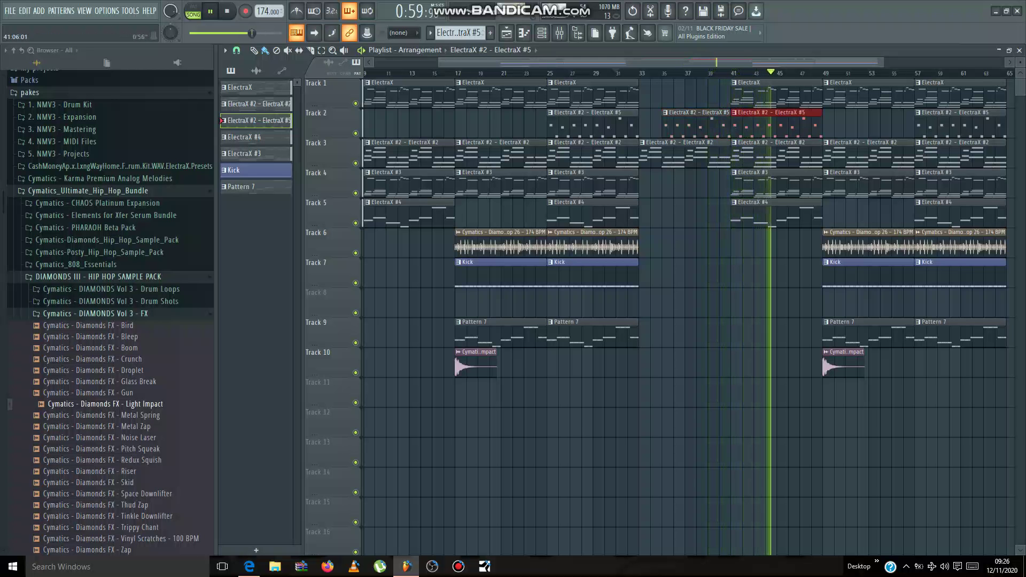
scroll(720, 251, down, 1)
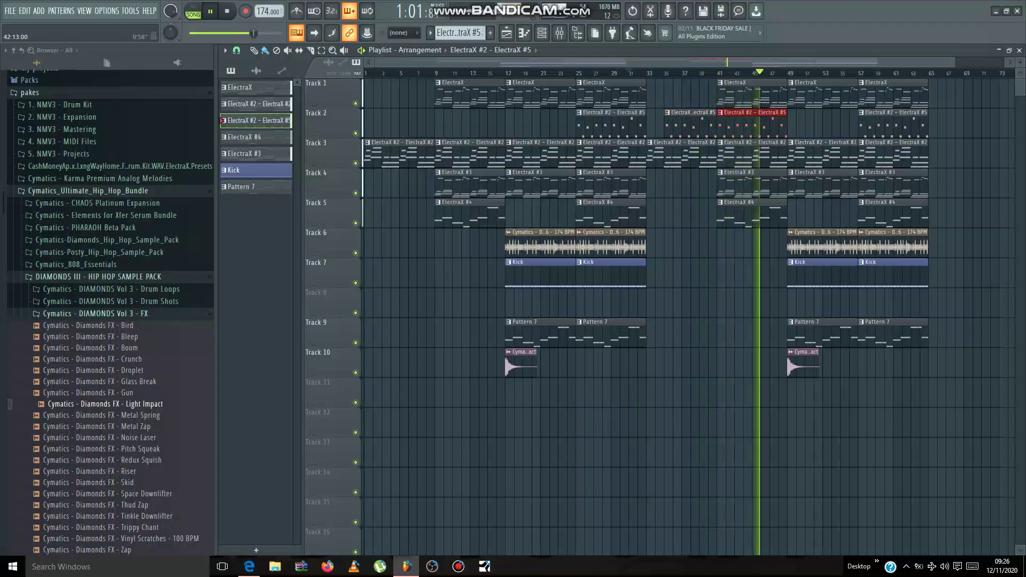
click(793, 125)
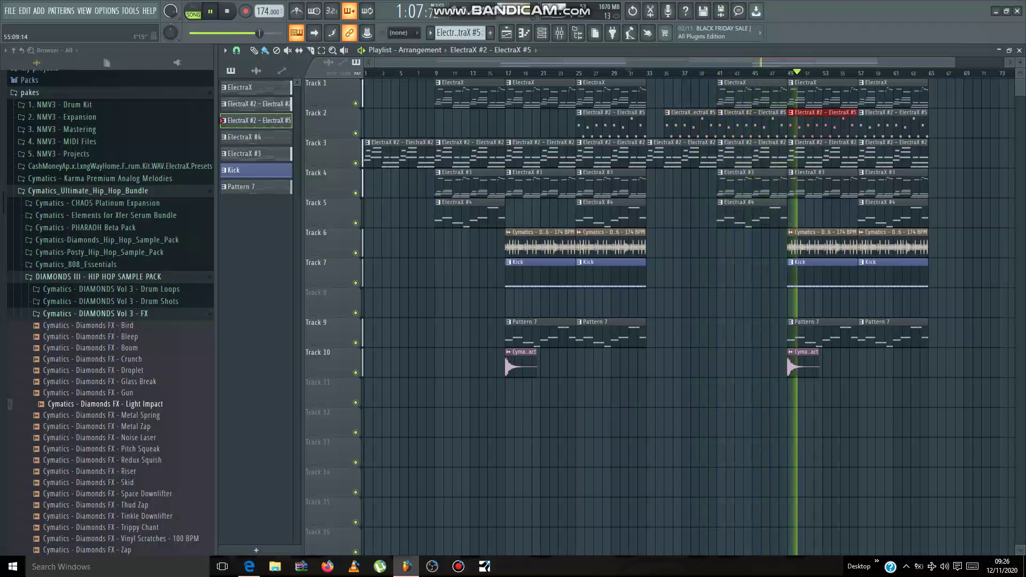
scroll(665, 161, down, 1)
Bring up the mixer and channel rack and route the channels from Sampler to 808 2 - C to mixer tracks 1 to 8
click(560, 33)
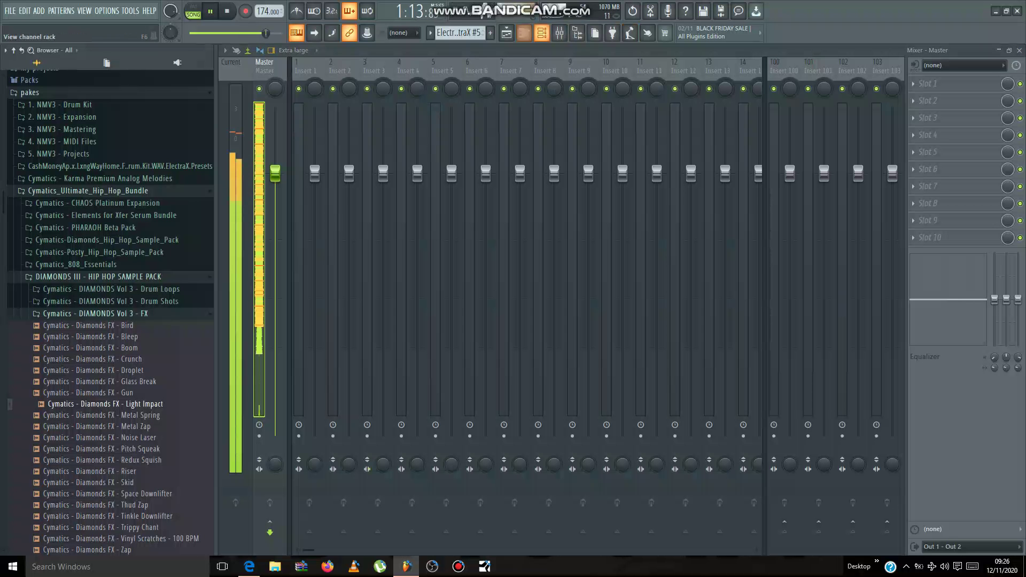
click(542, 33)
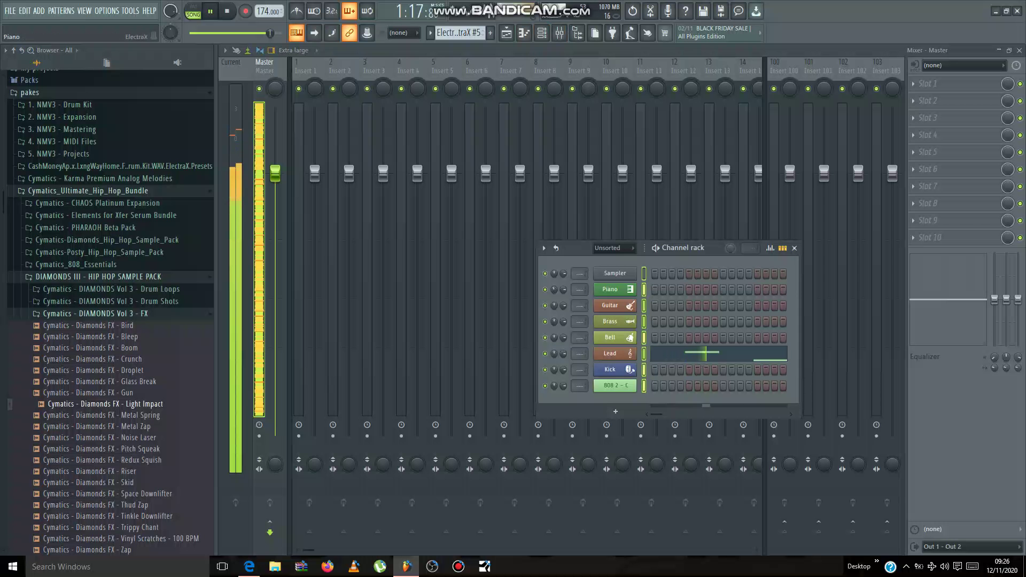
key(ctrl+l)
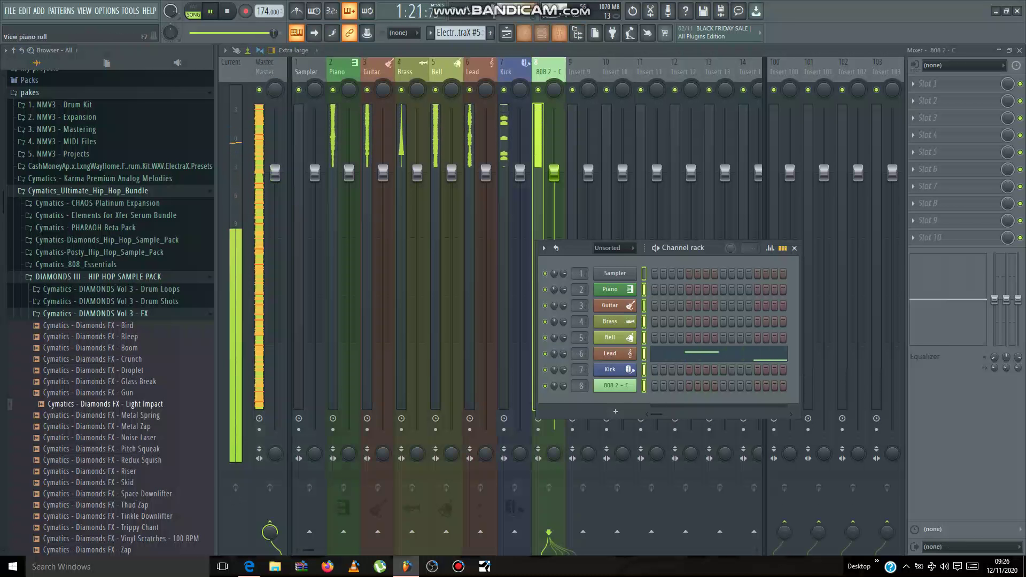
Show only the audio channels in the channel rack and route the two Cymatics clips to mixer tracks 9 and 10
scroll(461, 33, up, 1)
scroll(461, 33, down, 1)
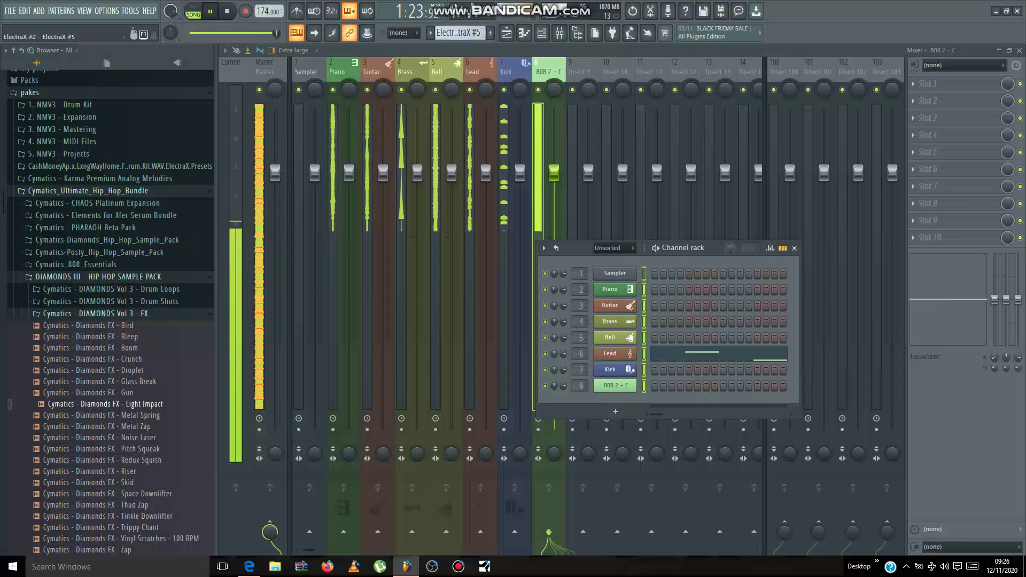
click(613, 248)
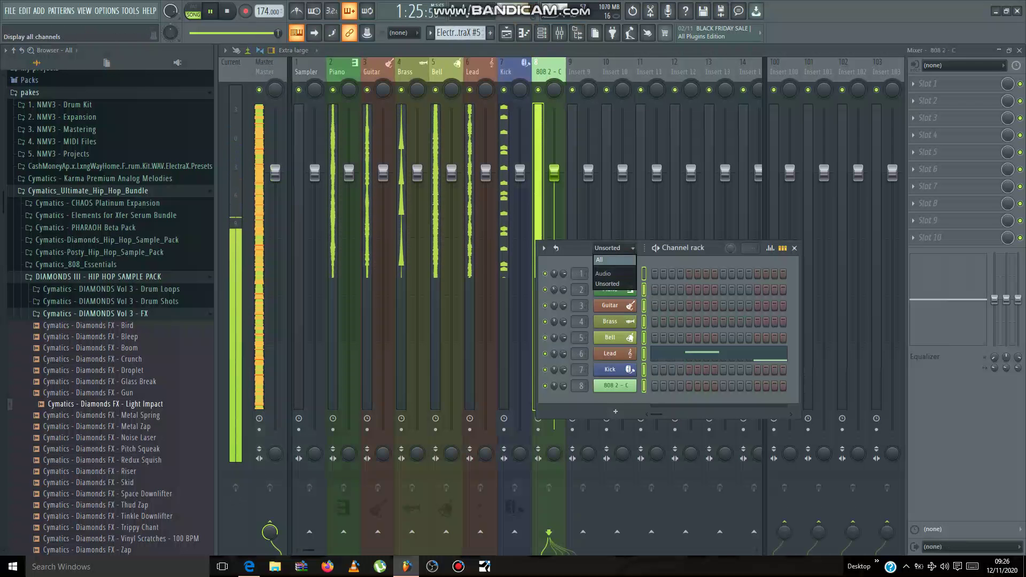
click(607, 260)
click(613, 248)
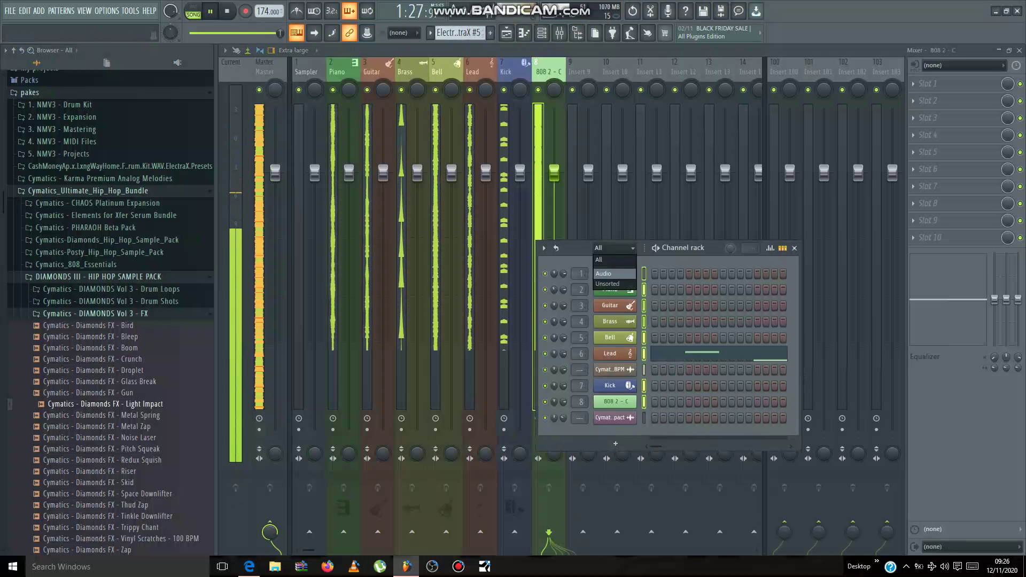
click(607, 272)
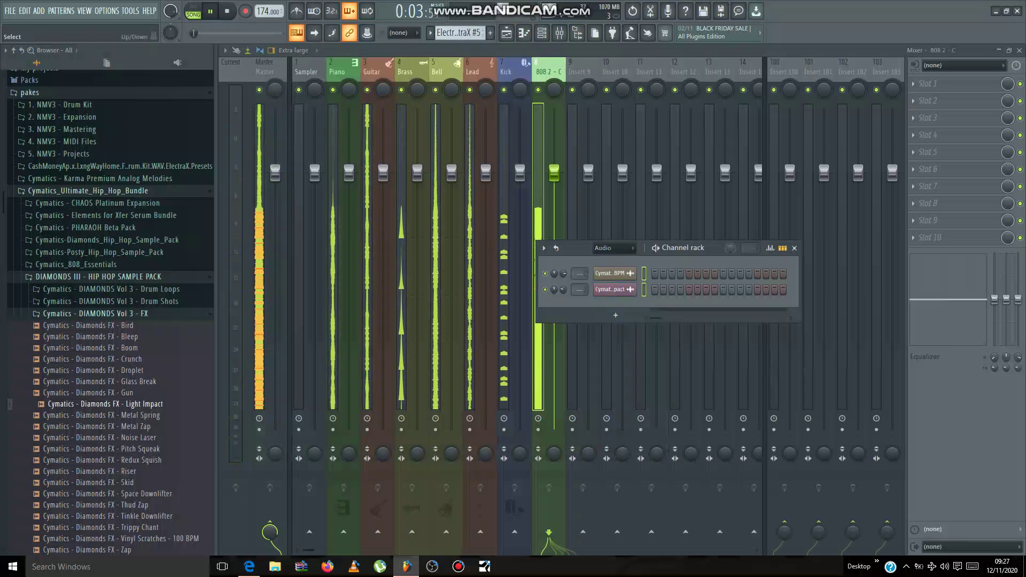
key(ctrl+l)
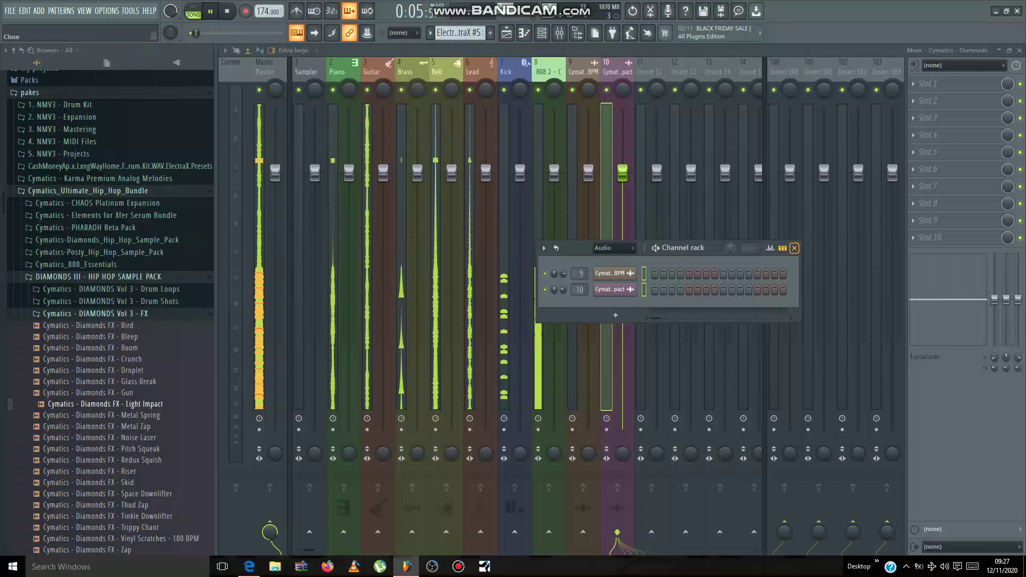
click(794, 248)
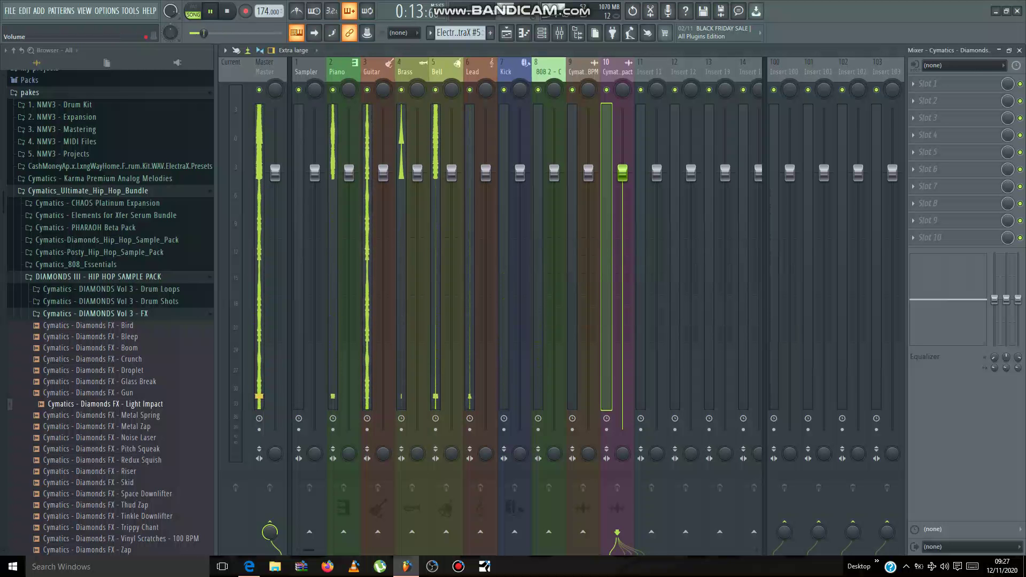
Load Fruity Parametric EQ 2 in slot 1 of the Master track and apply its 40Hz + 18kHz cut preset
click(264, 72)
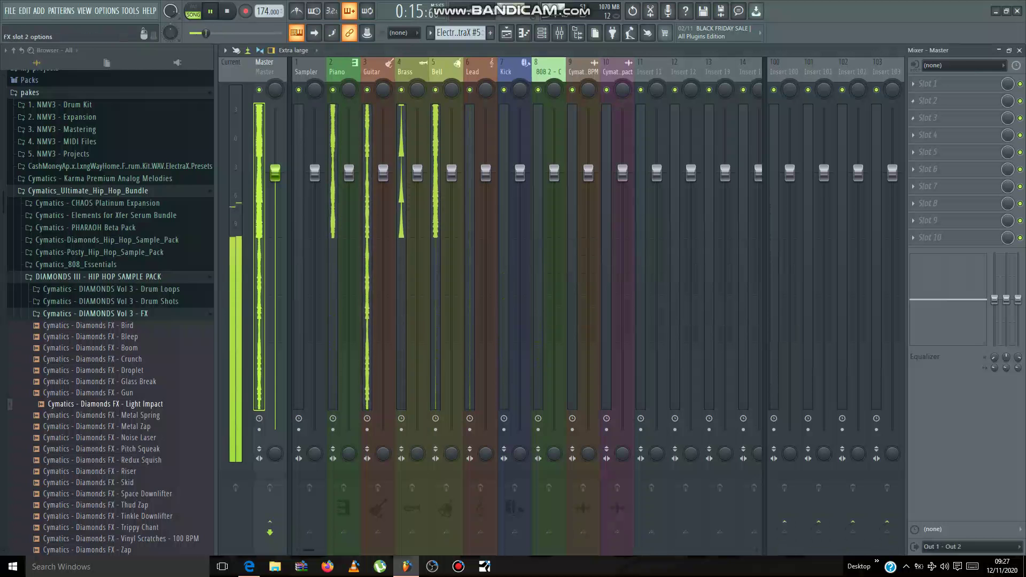
click(928, 101)
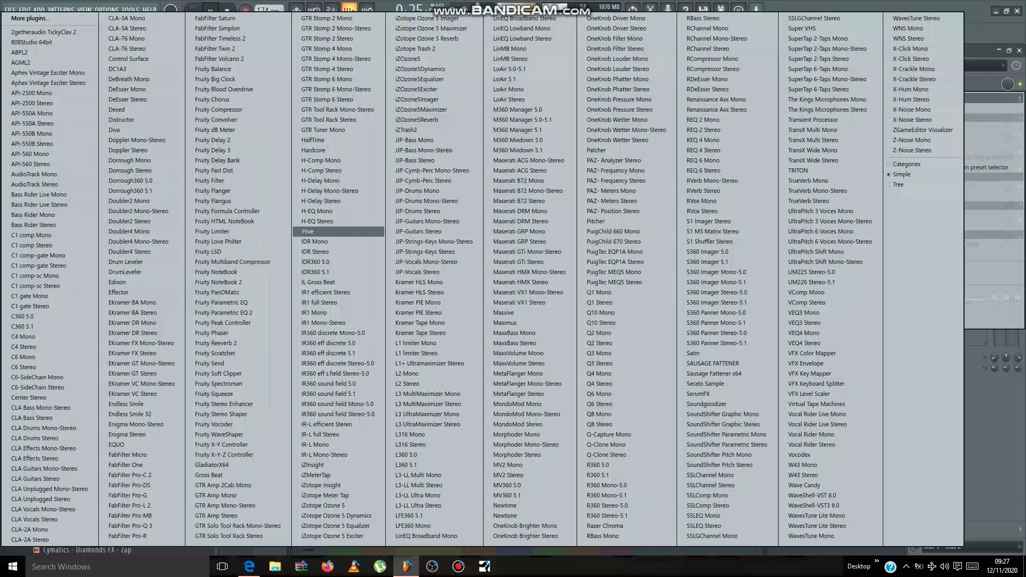
click(224, 313)
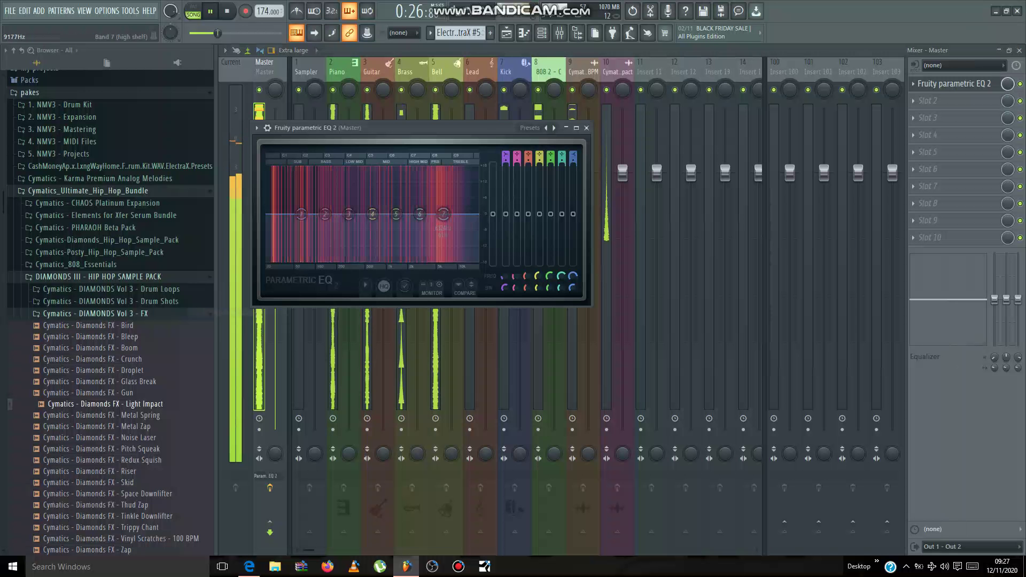
right_click(555, 128)
click(589, 182)
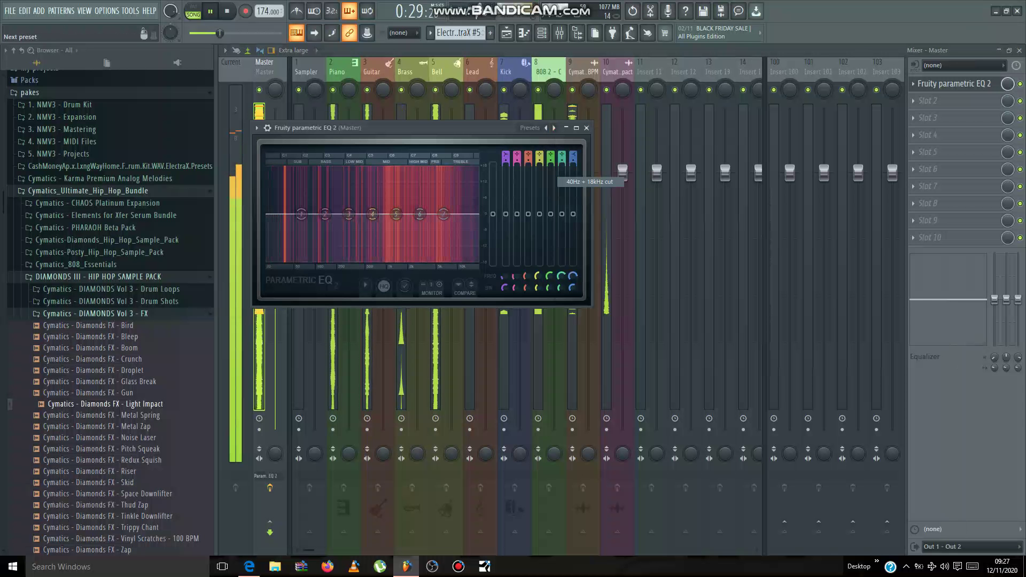
click(587, 128)
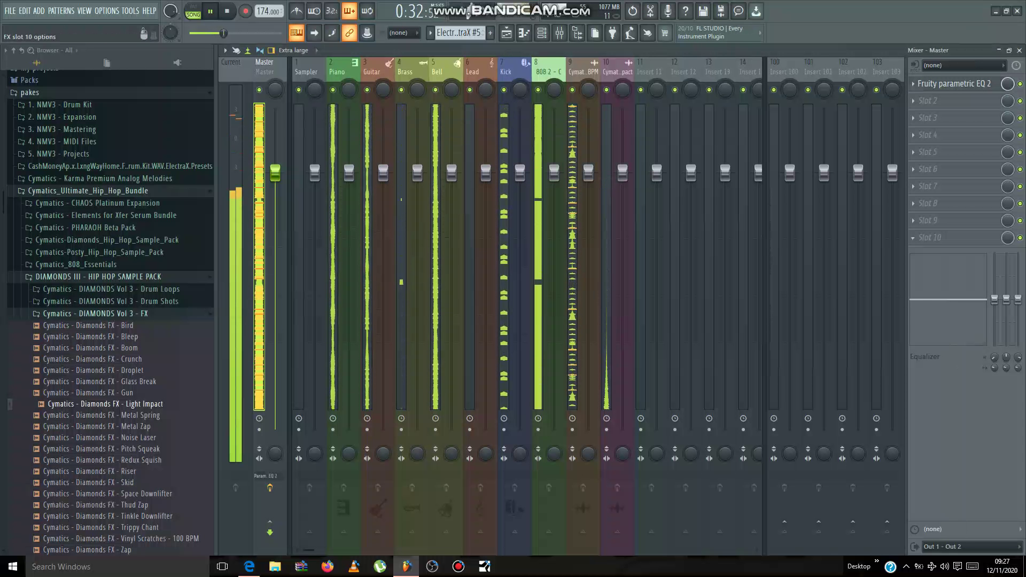
Add Fruity Limiter to slot 10 of the Master track and close the mixer
click(913, 238)
mouse_move(927, 251)
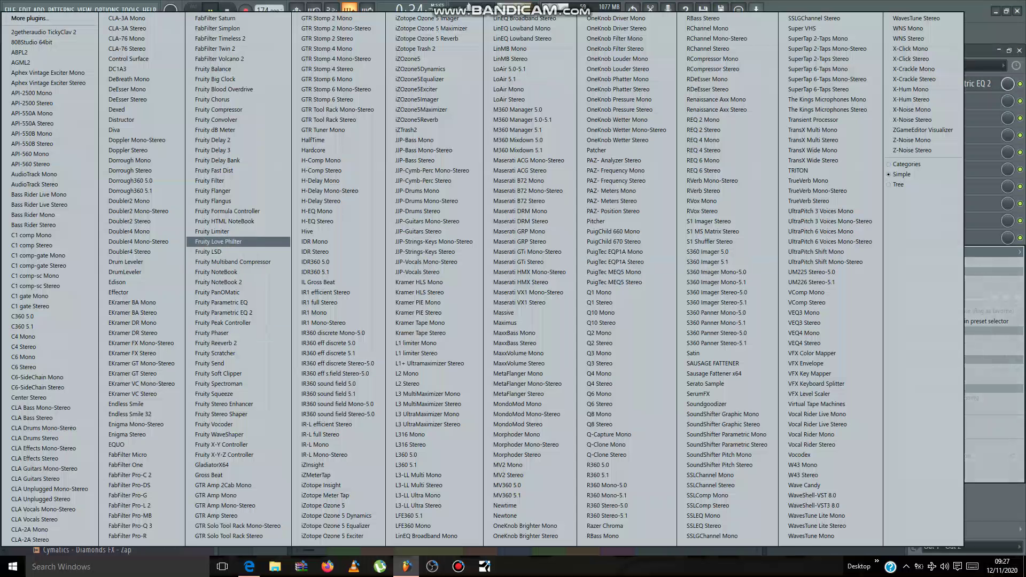
click(224, 231)
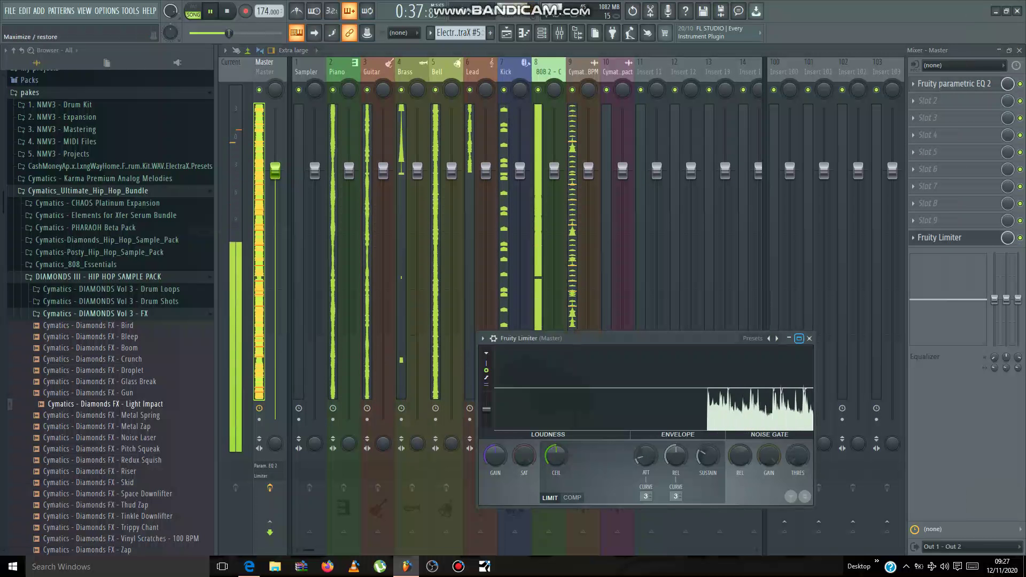
click(809, 338)
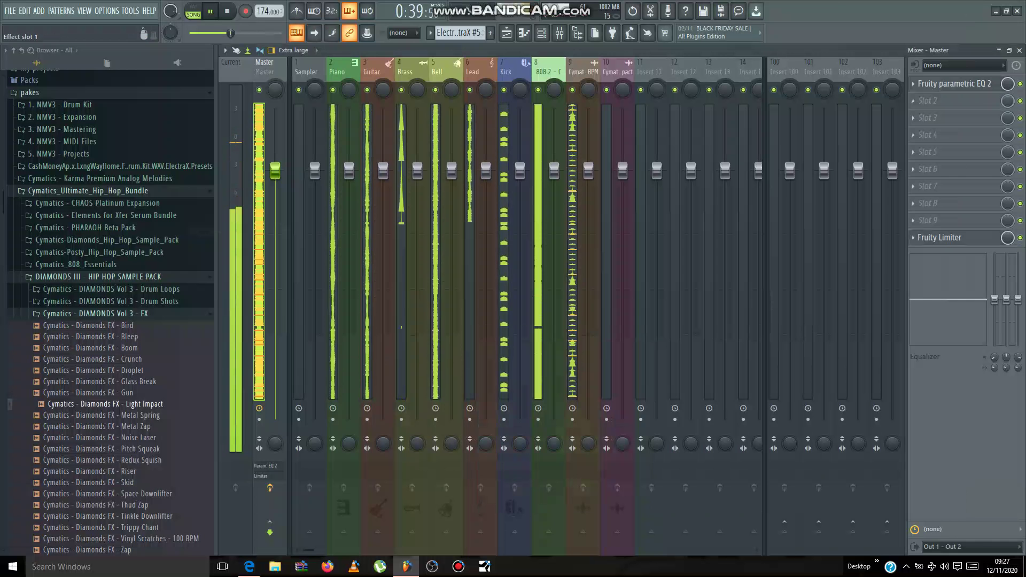
click(1019, 50)
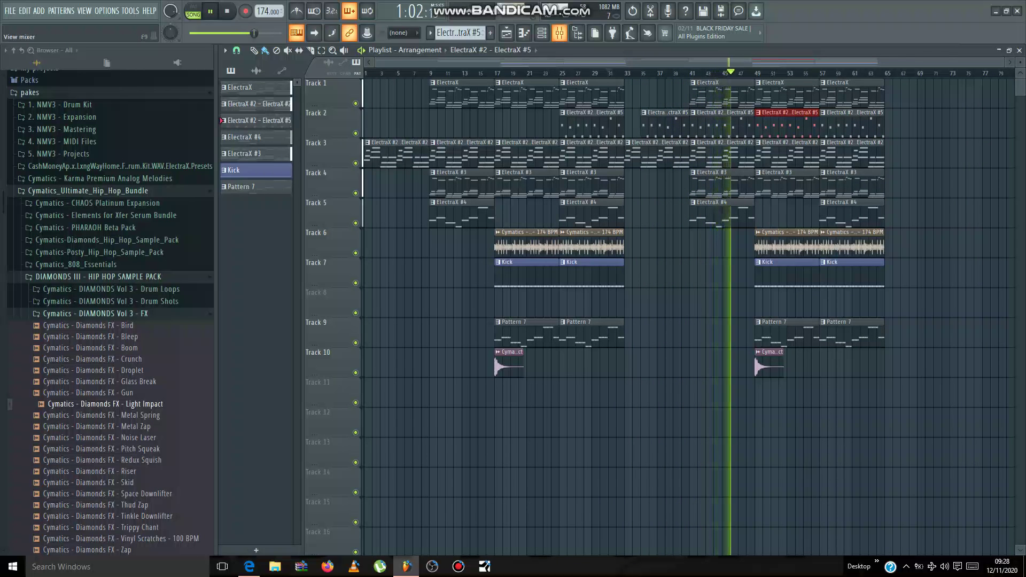
Lower the 808 2 - C and Cymatics drum loop faders in the mixer and solo them together with the Kick track
click(559, 32)
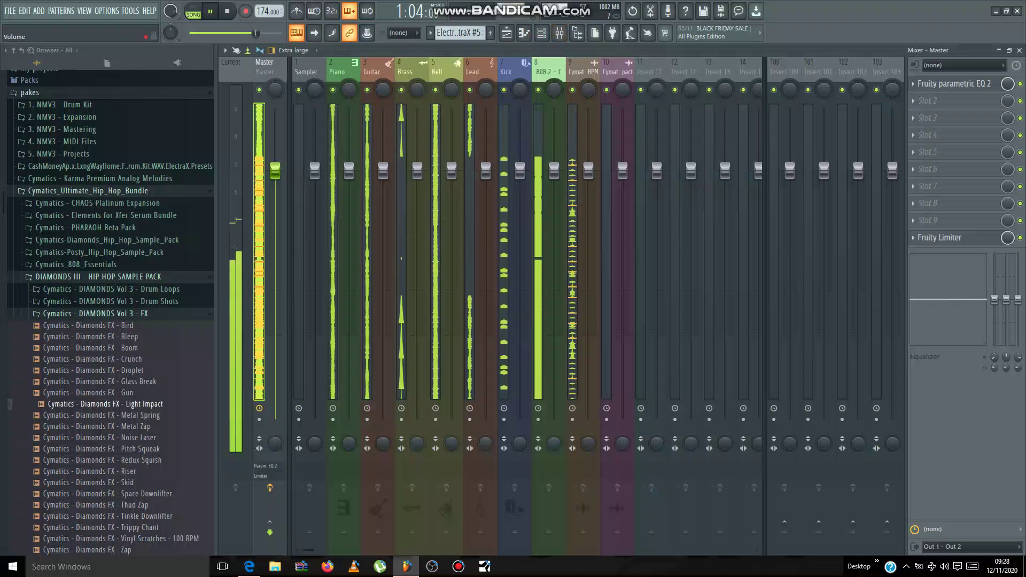
drag(554, 171, 554, 187)
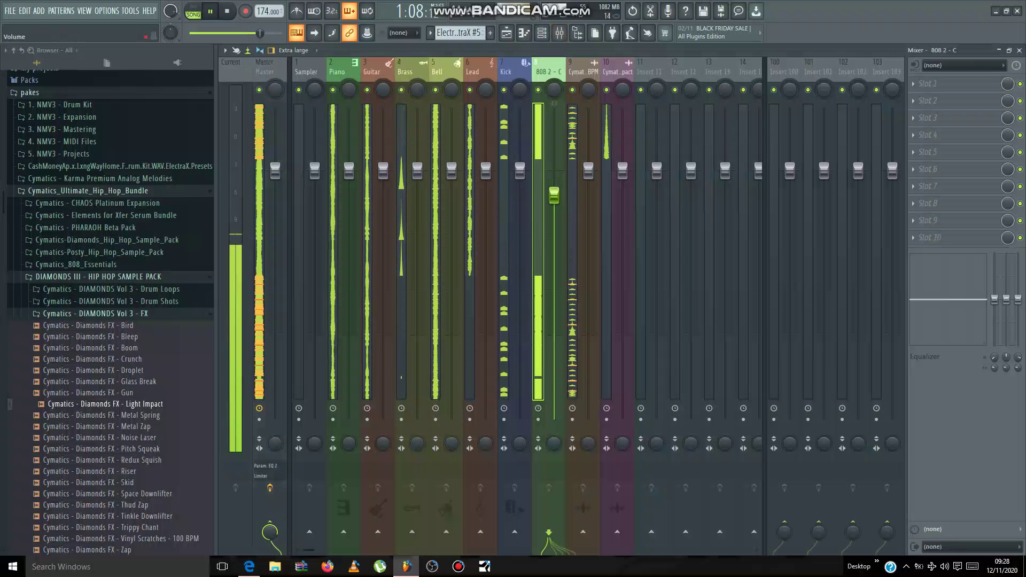
click(588, 171)
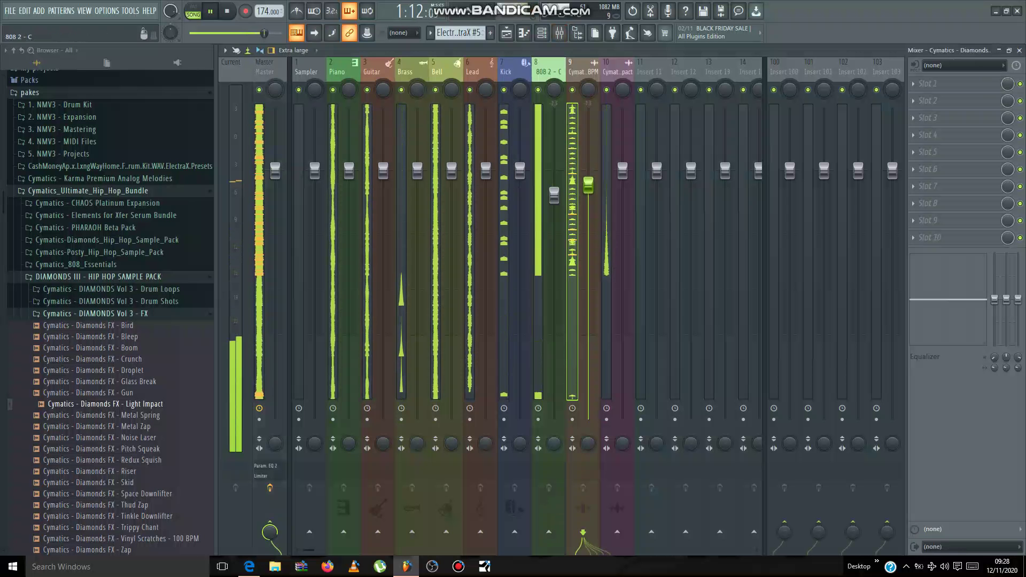
right_click(504, 90)
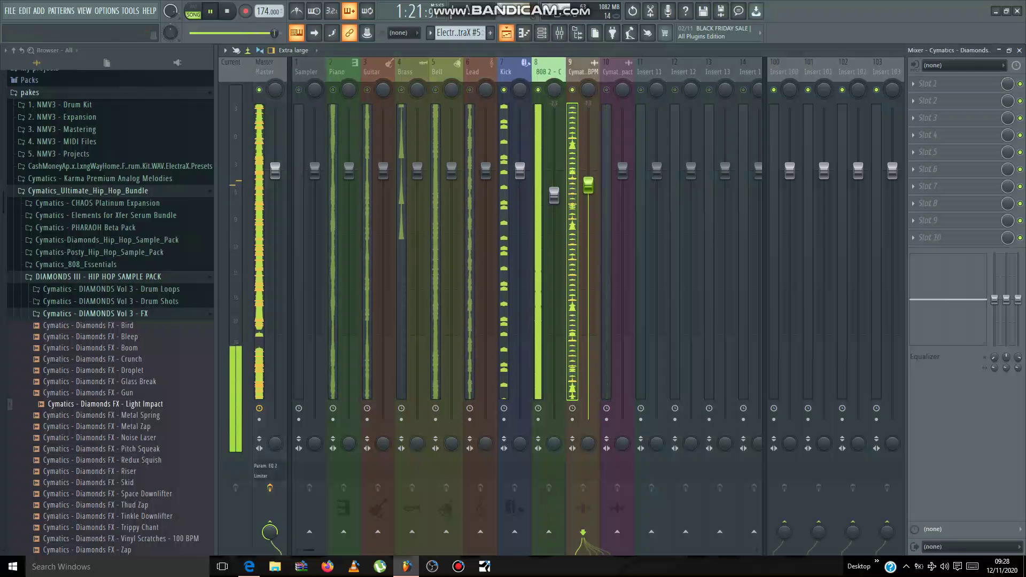
Browse the Cymatics sample packs and open the Hip Hop Beat Starter Toolkit folder inside Cymatics-Diamonds_Hip_Hop_Sample_Pack
click(99, 252)
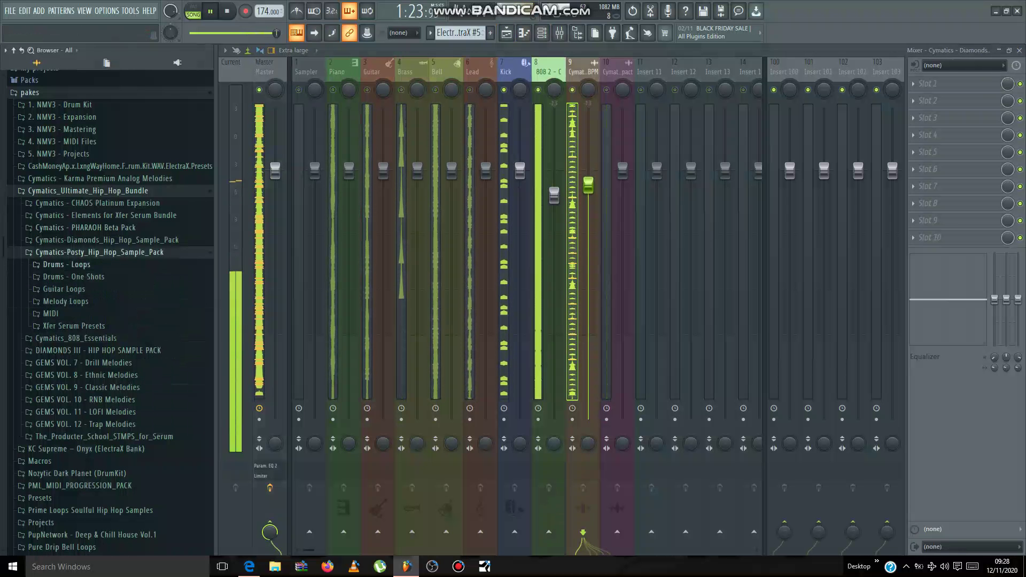
click(99, 253)
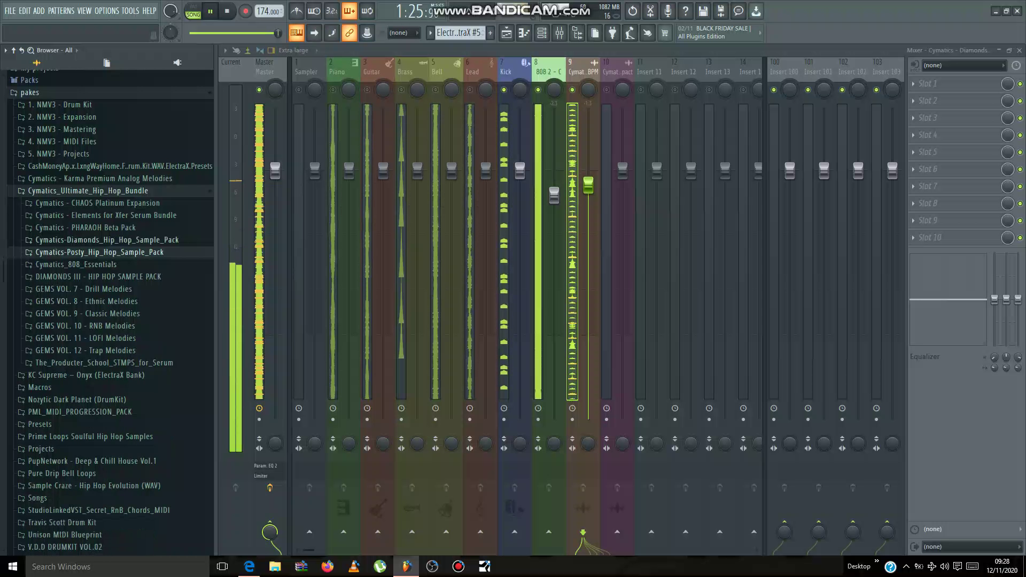
click(85, 228)
click(86, 228)
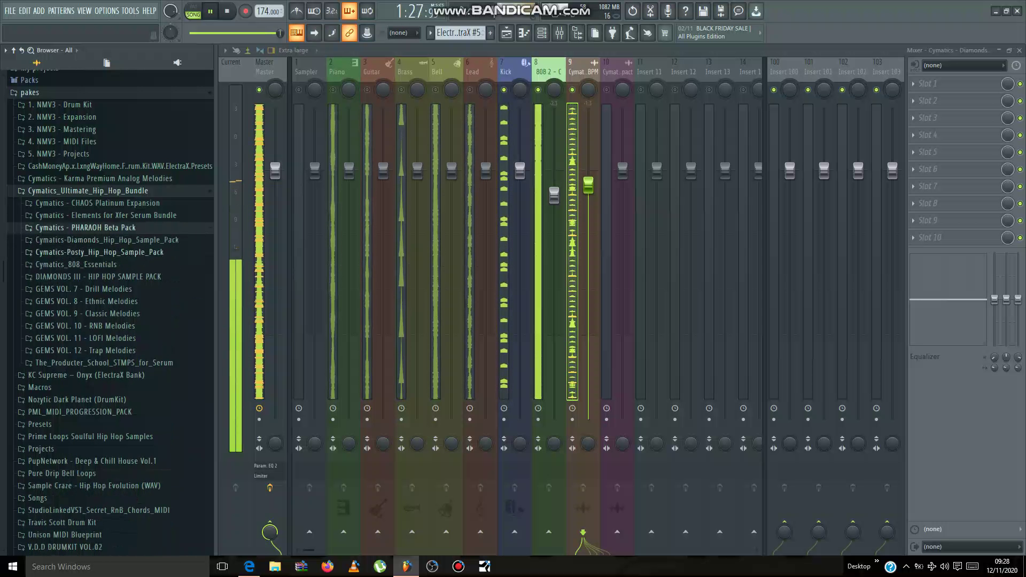
click(100, 252)
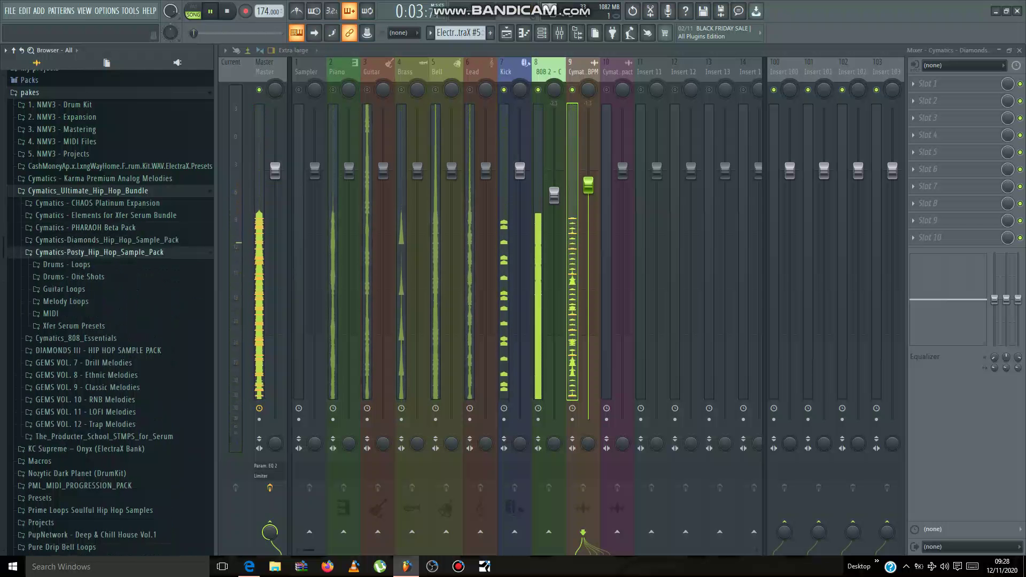
click(107, 240)
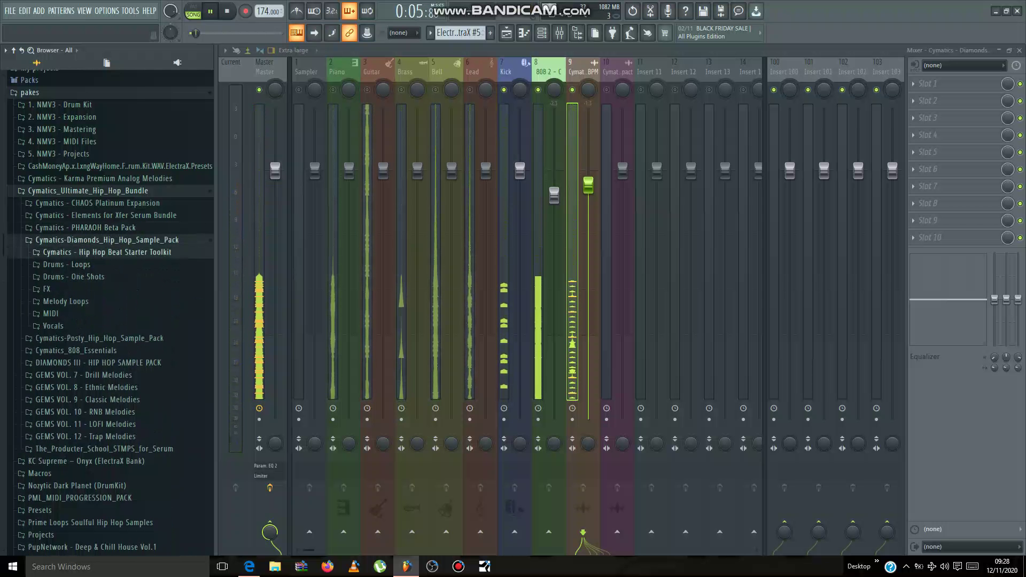
click(107, 253)
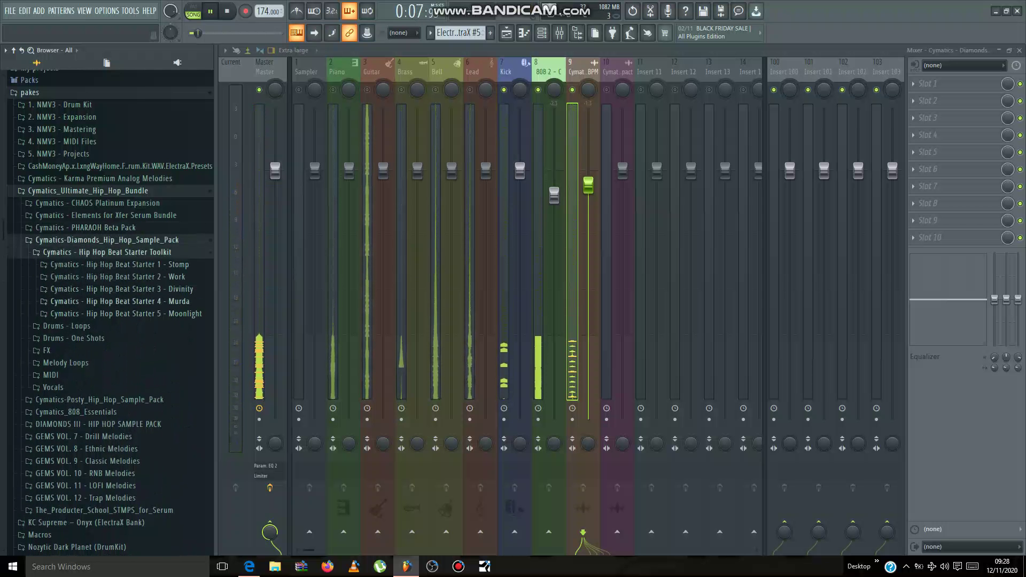
Audition loops from the Moonlight and Murda beat starter folders, including Cymatics - Murda Percussion Loop - 140 BPM
click(144, 314)
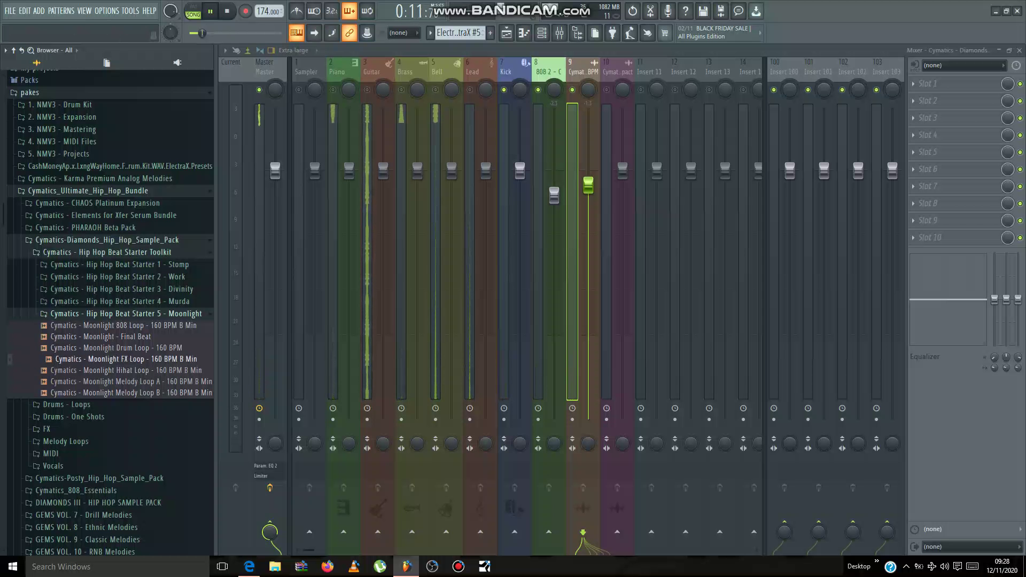
click(120, 302)
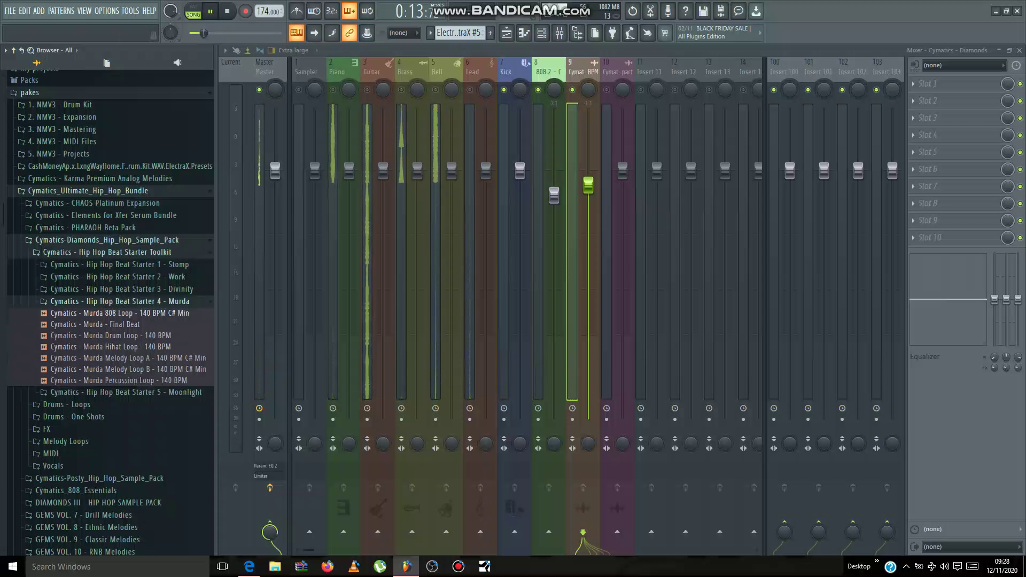
click(120, 314)
click(120, 381)
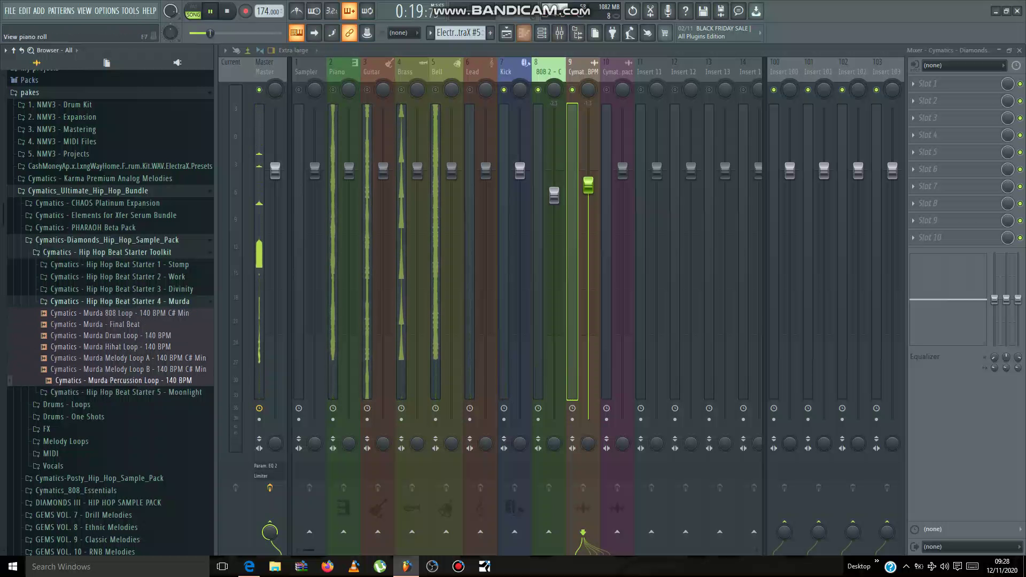
Place Cymatics - Murda Percussion Loop - 140 BPM on Track 11 of the playlist, starting at bar 17
click(506, 33)
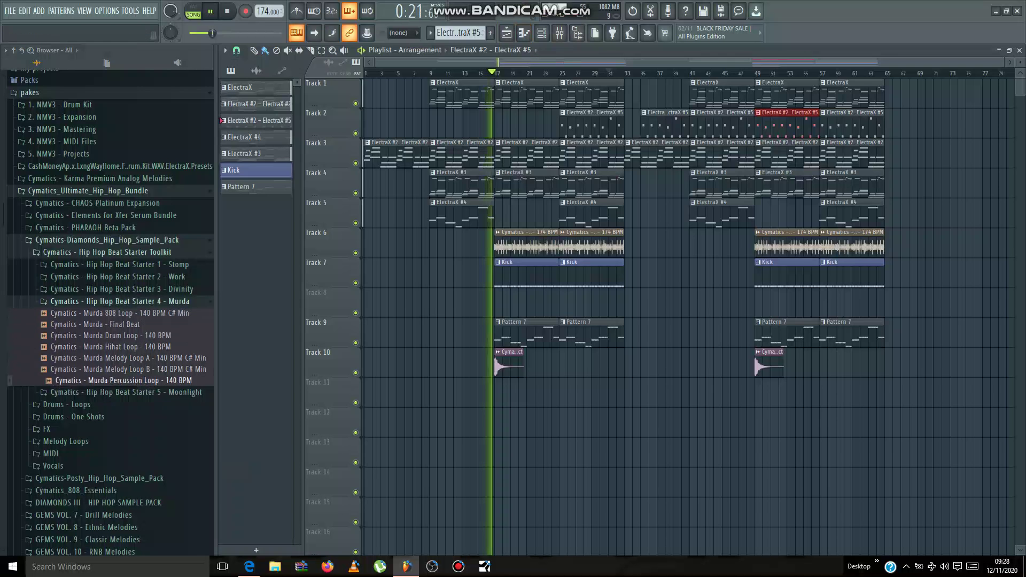
drag(121, 380, 461, 421)
drag(461, 422, 460, 421)
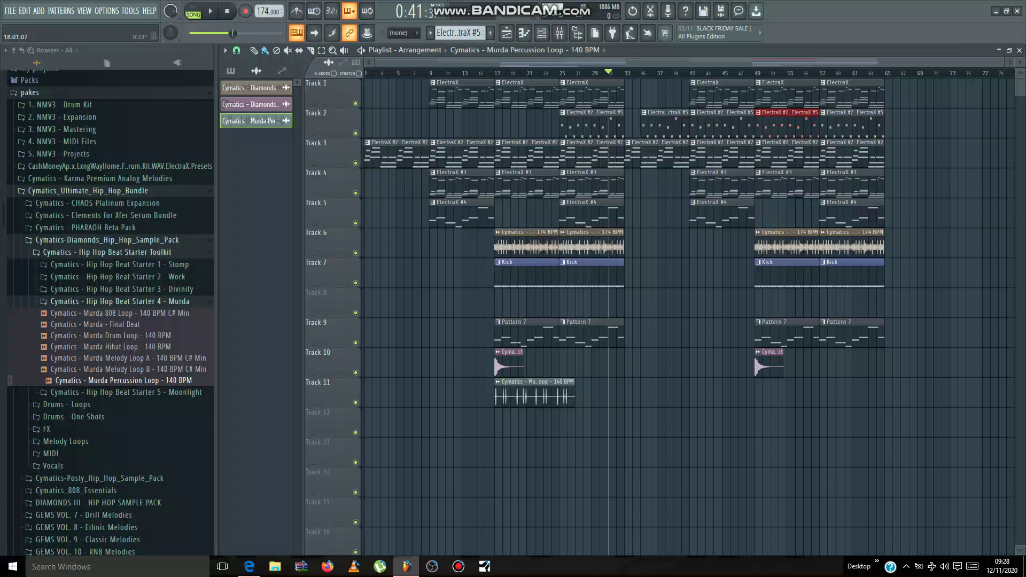
Time-stretch the Murda percussion loop to span 8 bars, from bar 17 to 25, and play the song from bar 17
scroll(504, 73, up, 4)
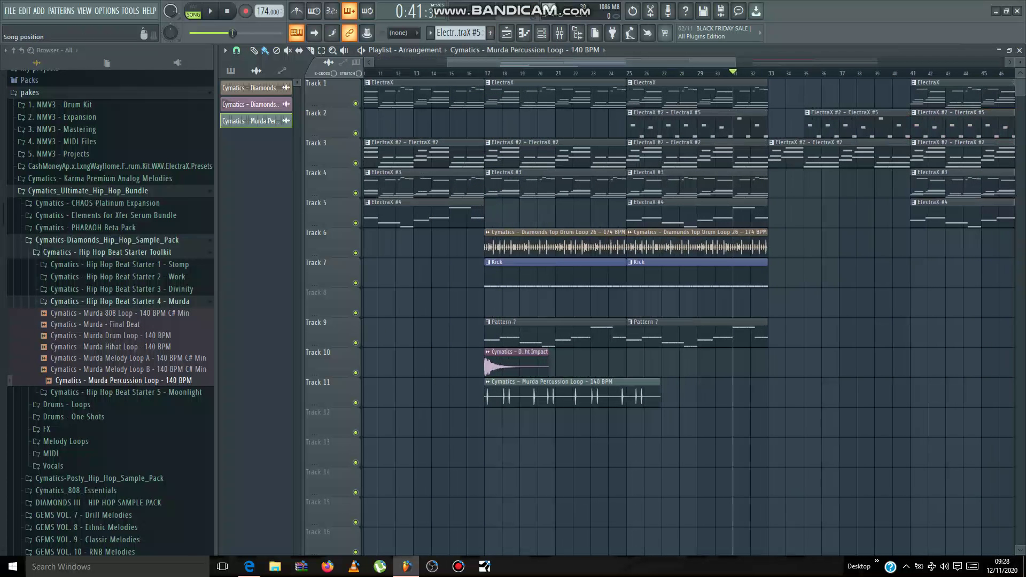
double_click(526, 394)
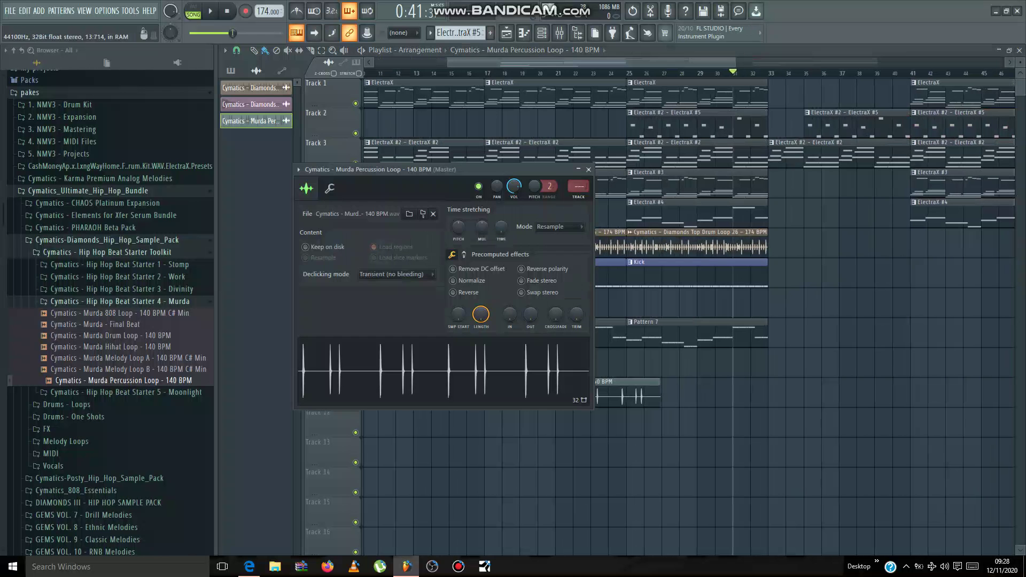
drag(501, 227, 501, 224)
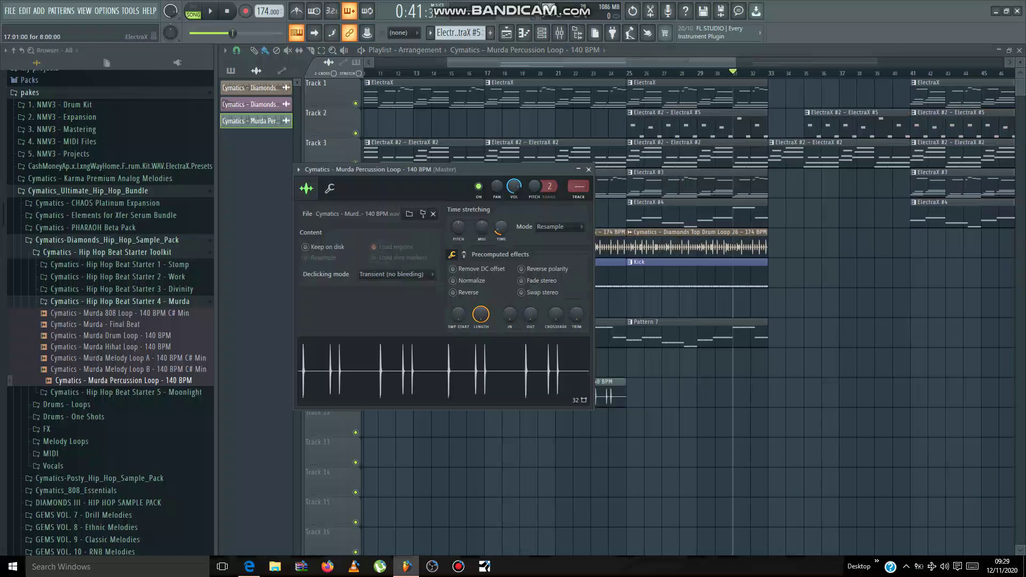
click(483, 73)
key(space)
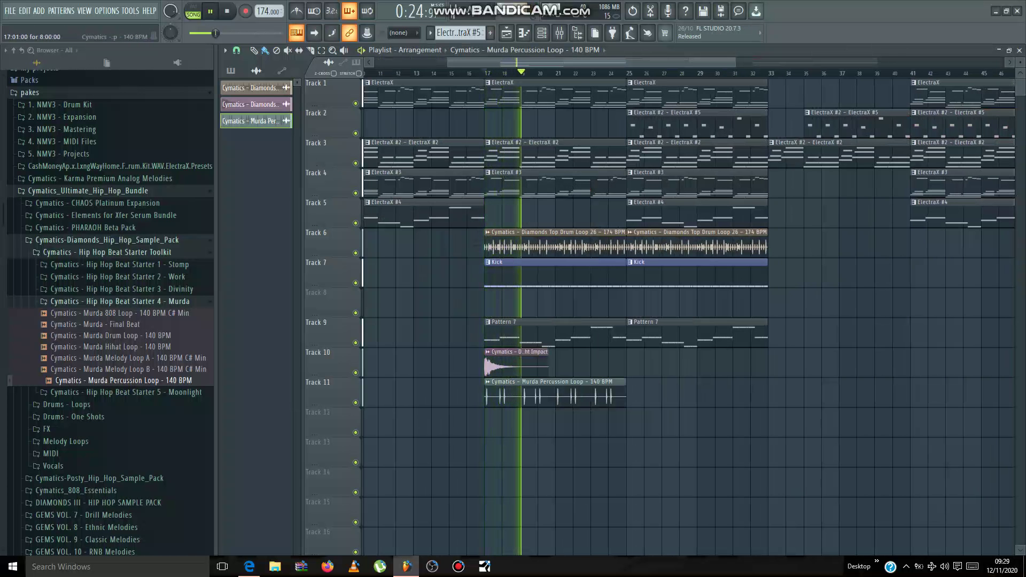
Replace the Murda sample in the Track 11 clip with Cymatics - Work Percussion Loop - 170 BPM from the Hip Hop Beat Starter 2 folder
click(122, 289)
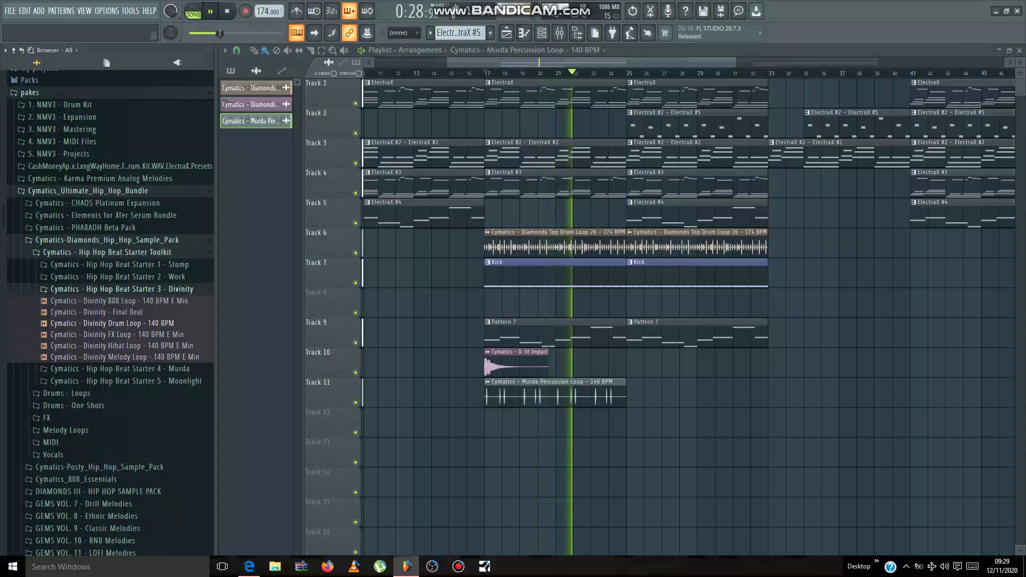
click(117, 277)
key(space)
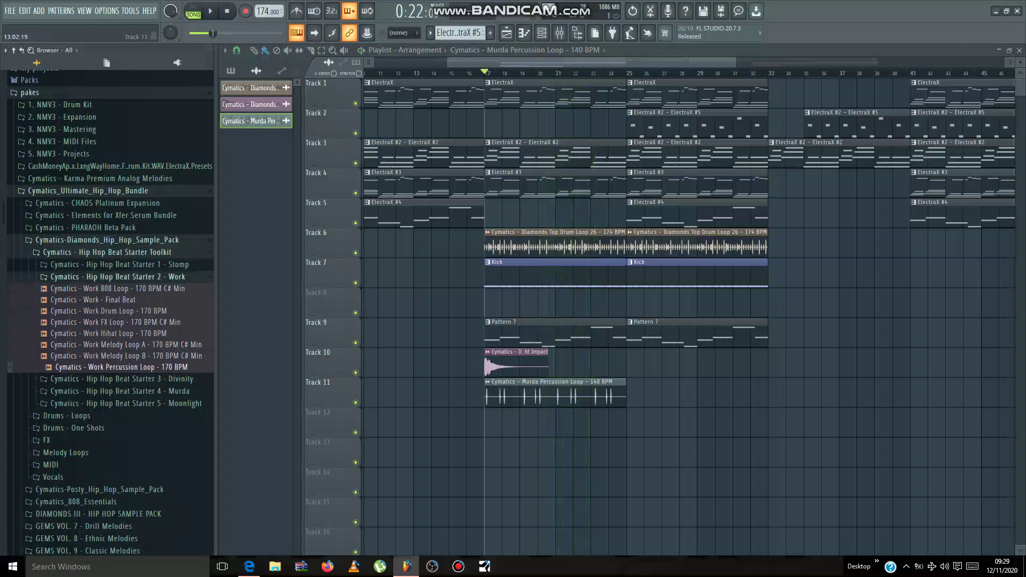
double_click(555, 394)
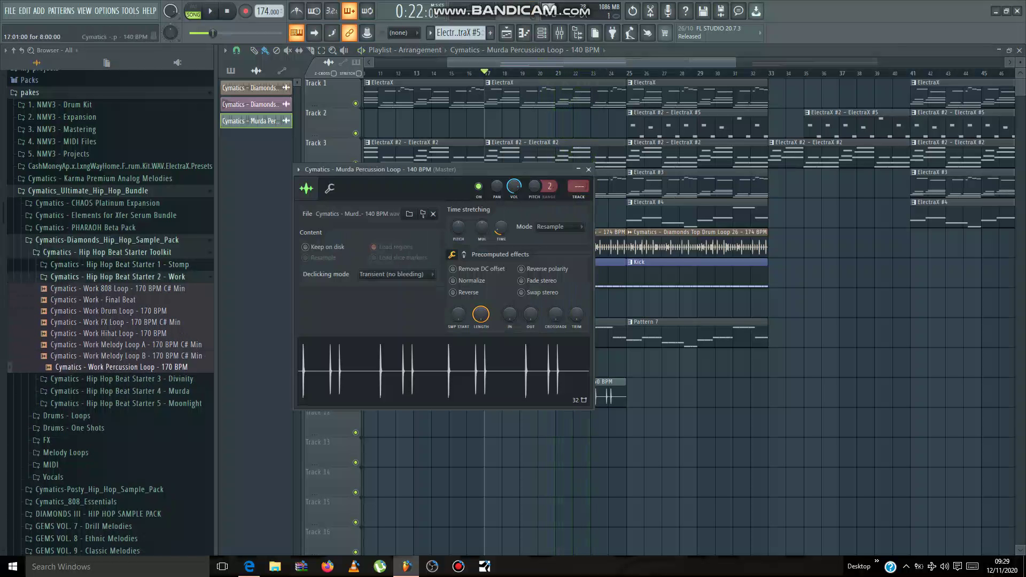
drag(117, 367, 320, 369)
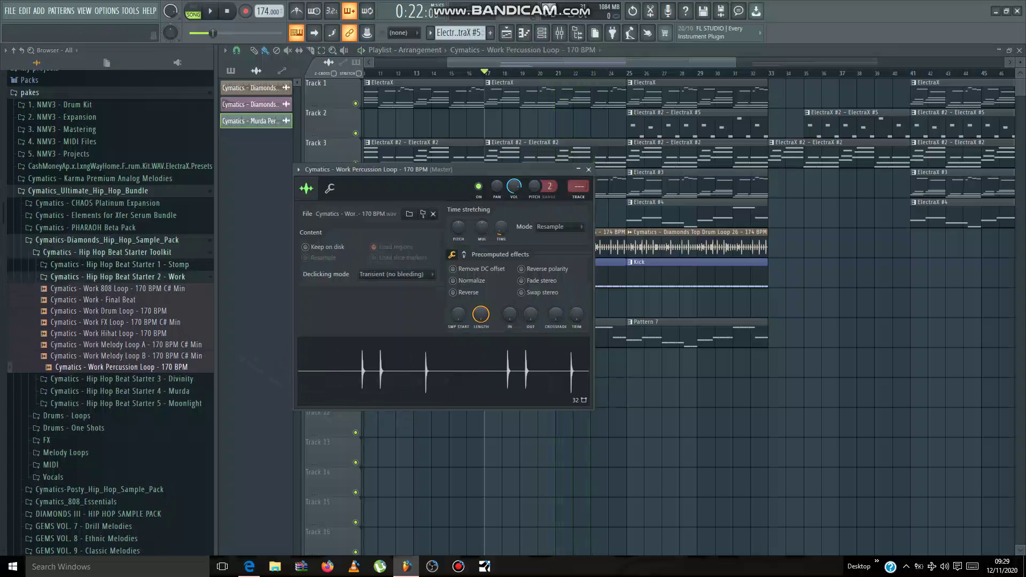
Reset the Work percussion loop's time stretch and adjust it so the clip spans 4 bars, from bar 17 to 21
drag(379, 169, 562, 453)
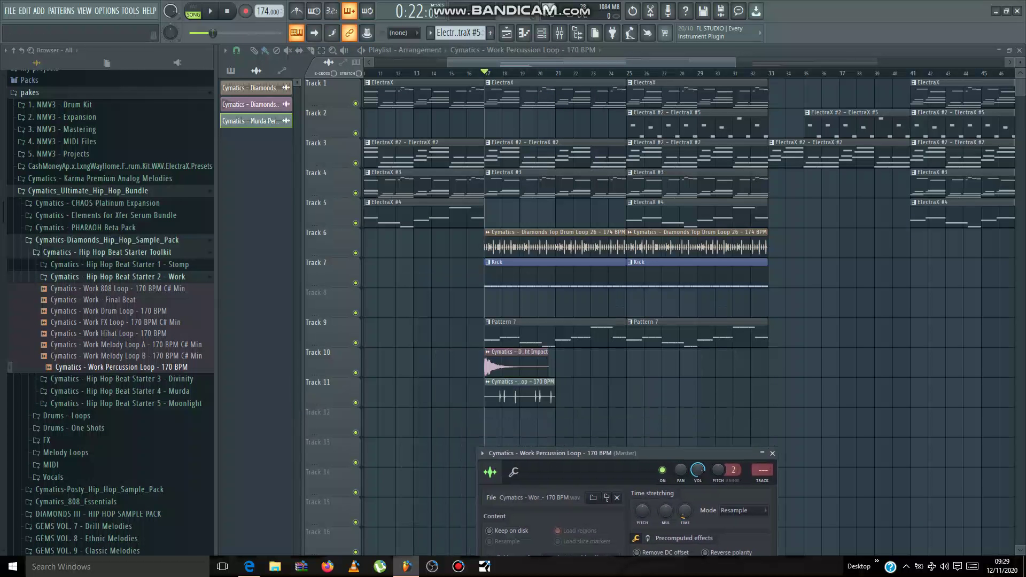
right_click(685, 510)
click(760, 399)
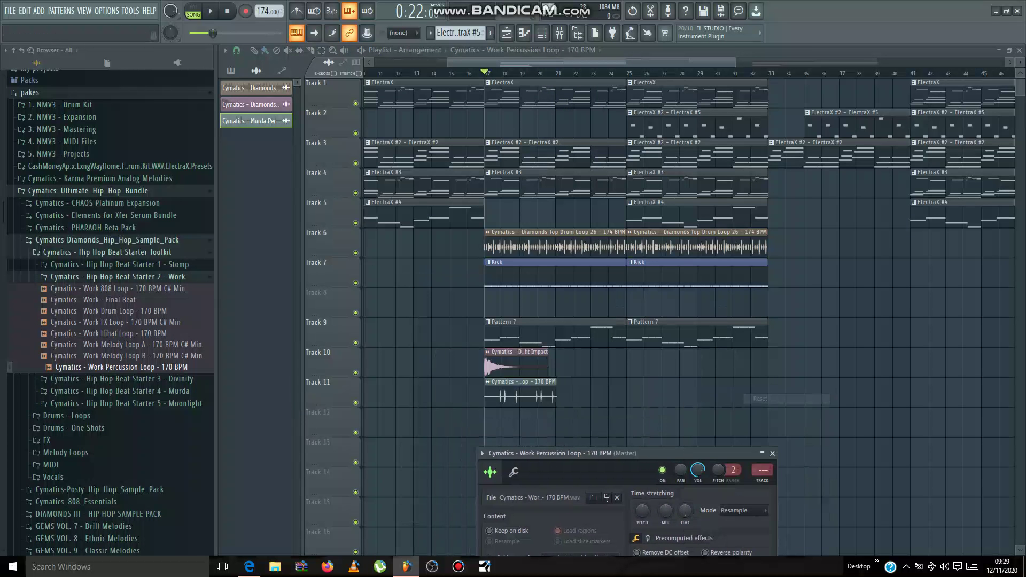
drag(685, 511, 684, 504)
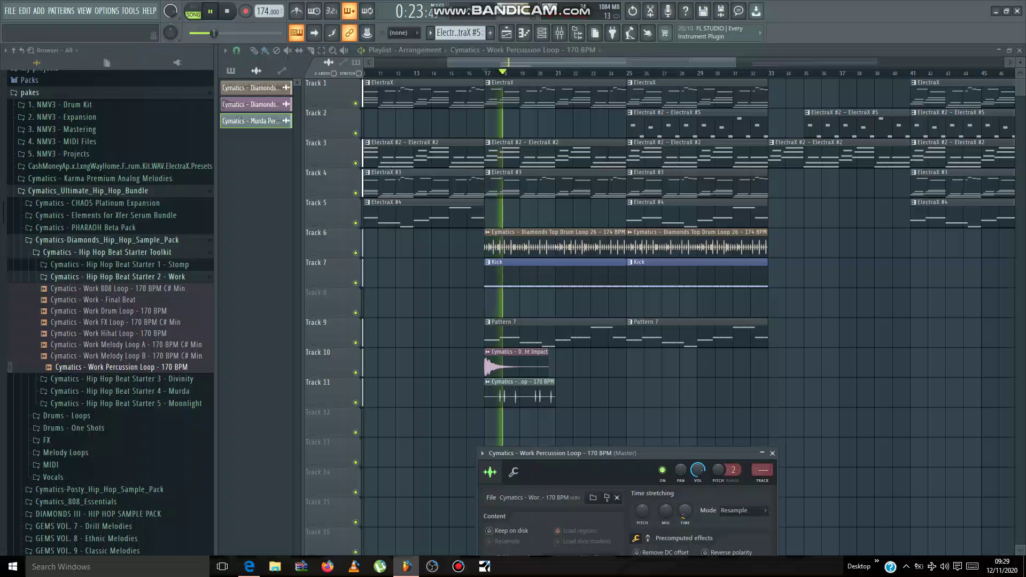
Duplicate the Work percussion loop along Track 11 so it fills bars 17 to 33
click(773, 453)
drag(560, 395, 630, 396)
key(ctrl+b)
key(ctrl+b)
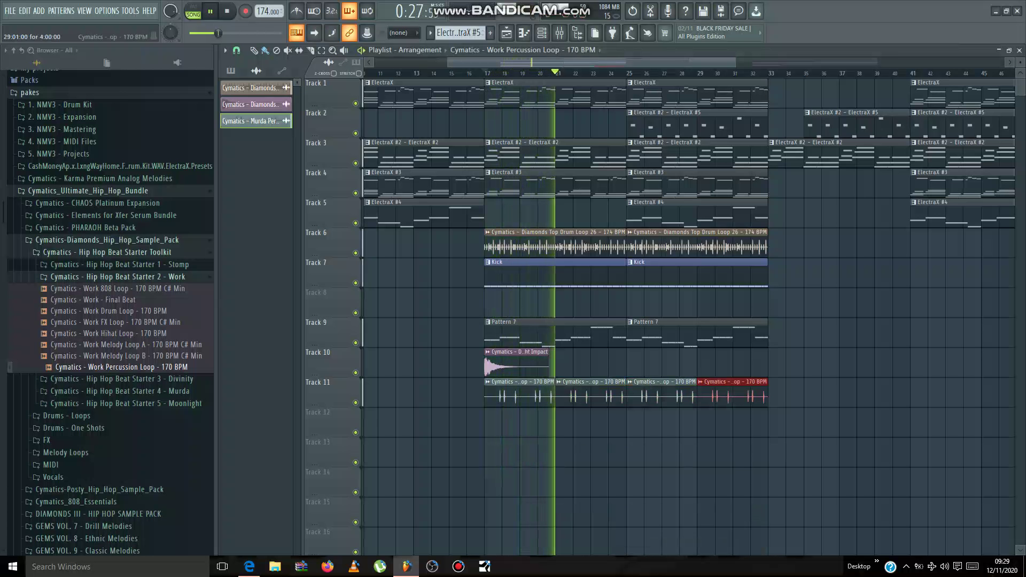
Place Cymatics - Stomp Percussion Loop - 130 BPM from the Hip Hop Beat Starter 1 folder on Track 12 at bar 17
click(120, 265)
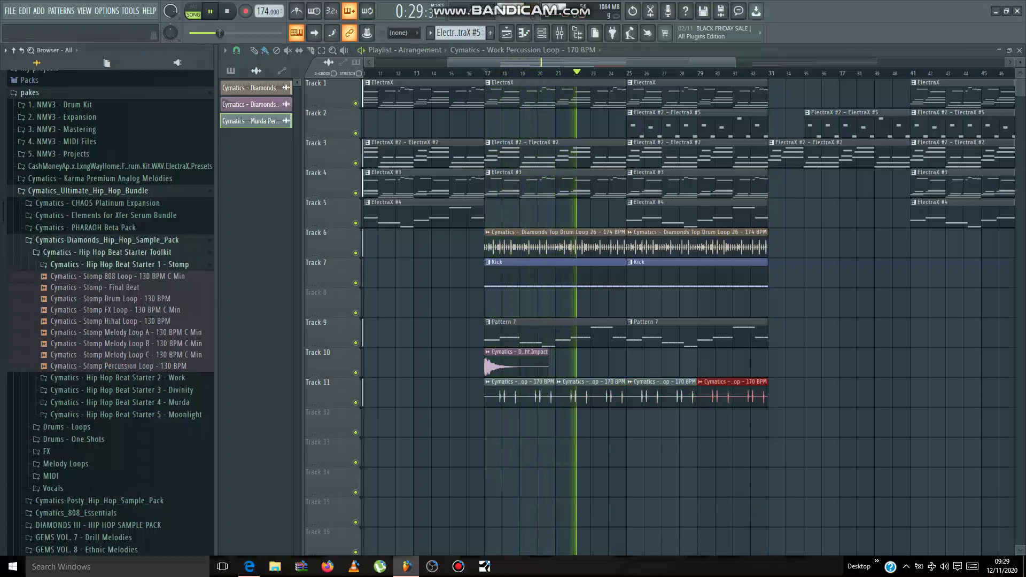
key(space)
click(121, 366)
drag(121, 366, 500, 425)
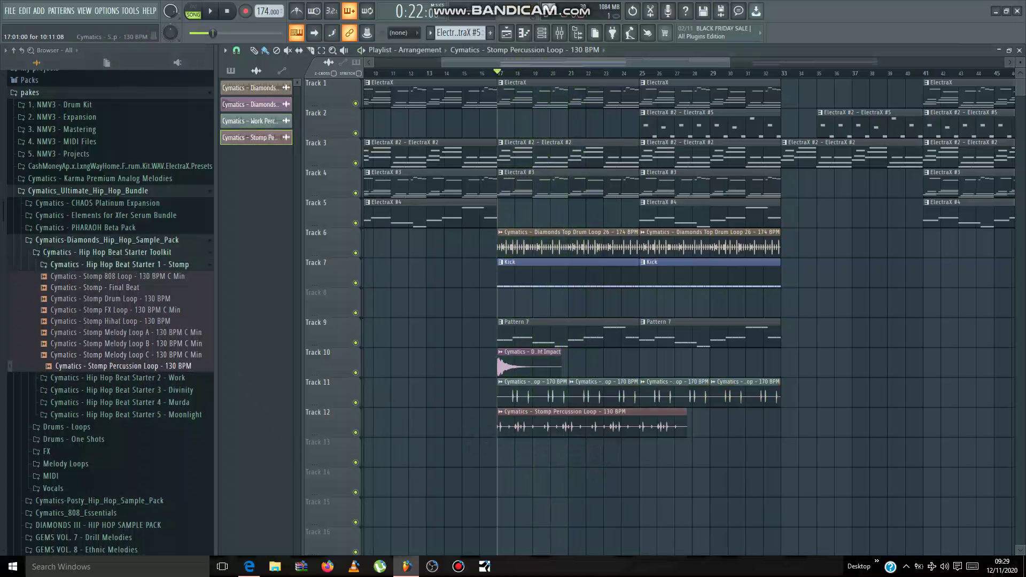
Time-stretch the Stomp percussion loop to span 8 bars, from bar 17 to 25, and play the song from bar 17
double_click(502, 425)
drag(515, 241, 515, 236)
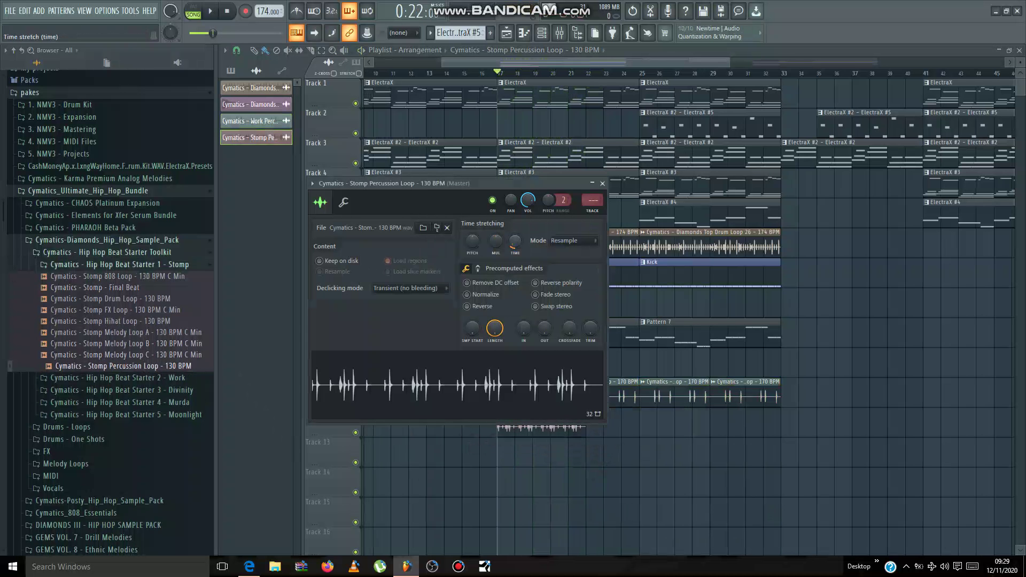
key(space)
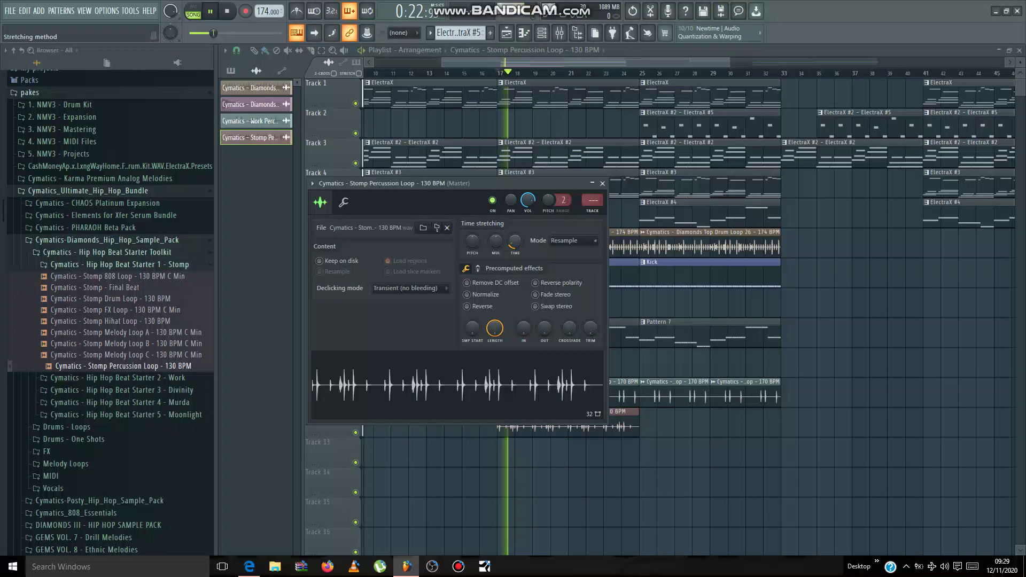
key(Escape)
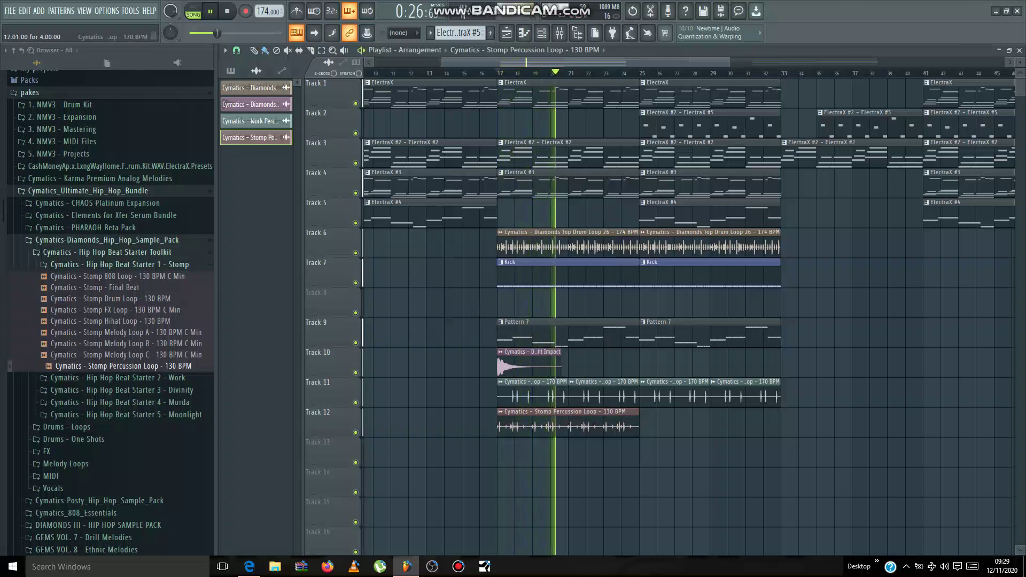
Route the Work and Stomp percussion loop channels to mixer tracks 11 and 12
key(F6)
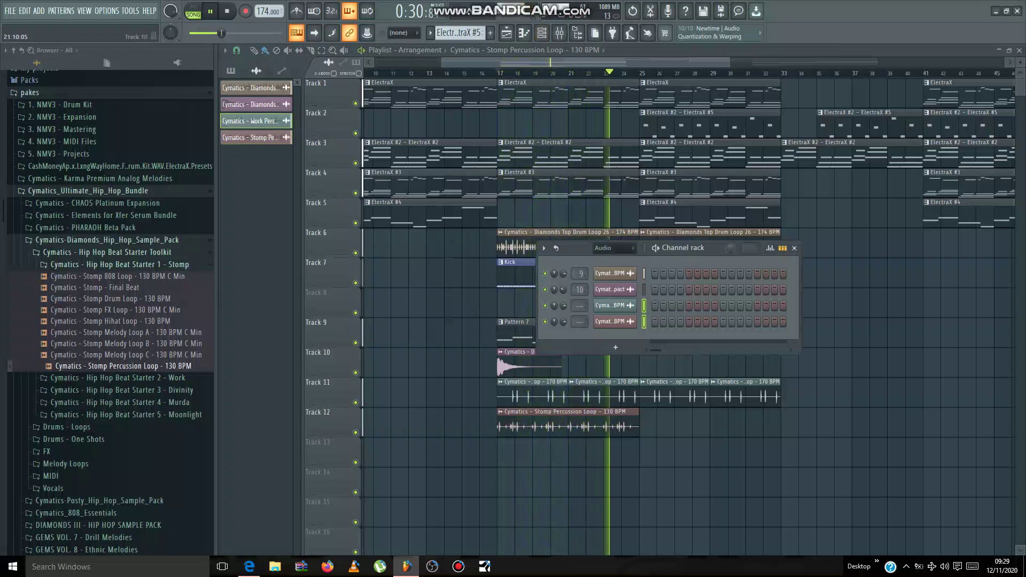
key(F9)
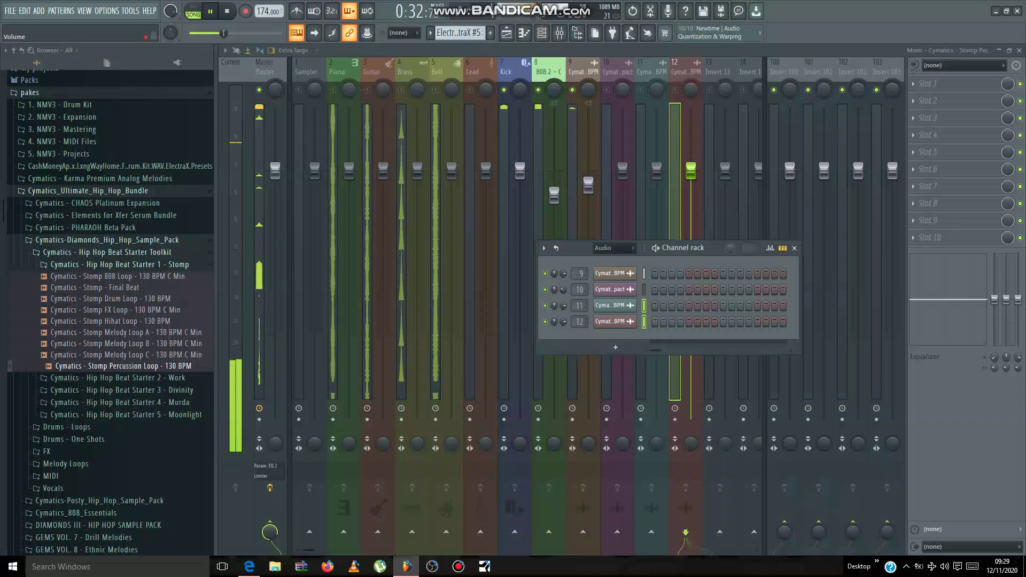
key(F5)
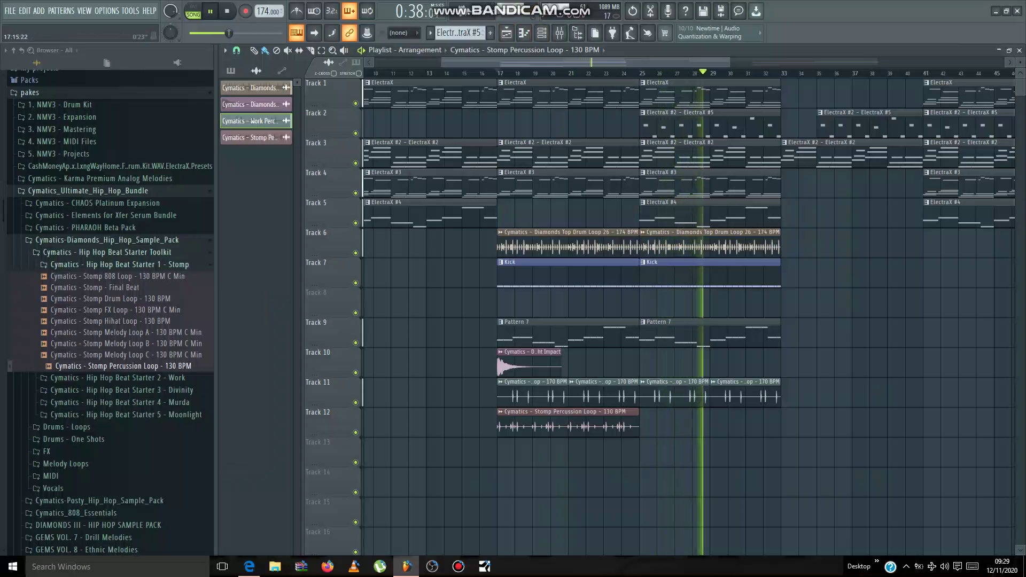
Move the Stomp percussion loop on Track 12 so it spans bars 25 to 33
scroll(516, 425, down, 1)
drag(515, 425, 637, 425)
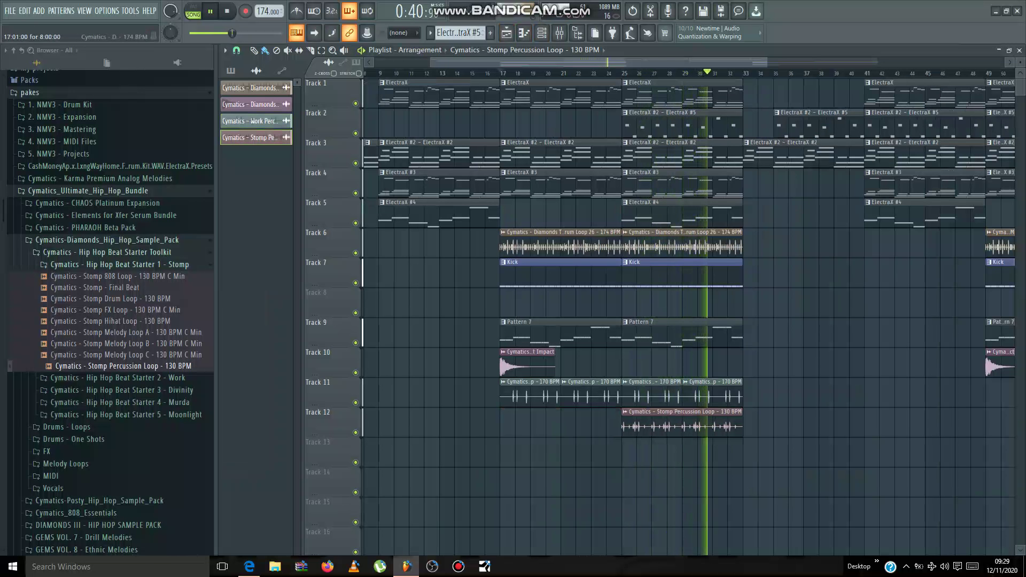
Copy the Work percussion loops to bars 49 to 65 on Track 11 and the Stomp percussion loop to bar 41 on Track 12
scroll(567, 425, down, 1)
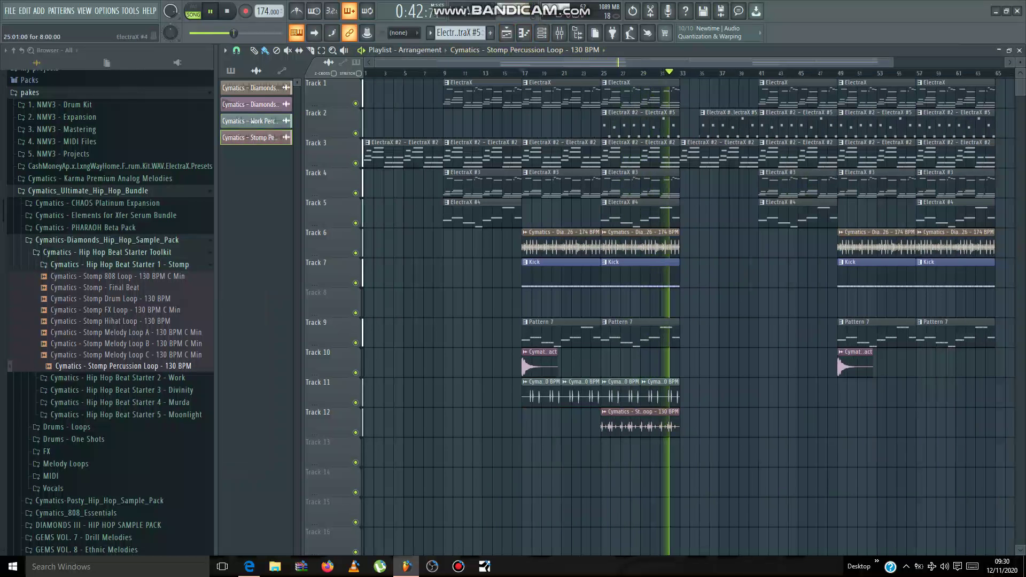
mouse_move(697, 425)
mouse_down()
mouse_move(548, 396)
mouse_move(961, 397)
mouse_move(787, 410)
mouse_move(886, 411)
mouse_move(868, 414)
mouse_up()
ctrl+click(869, 422)
drag(946, 422, 788, 423)
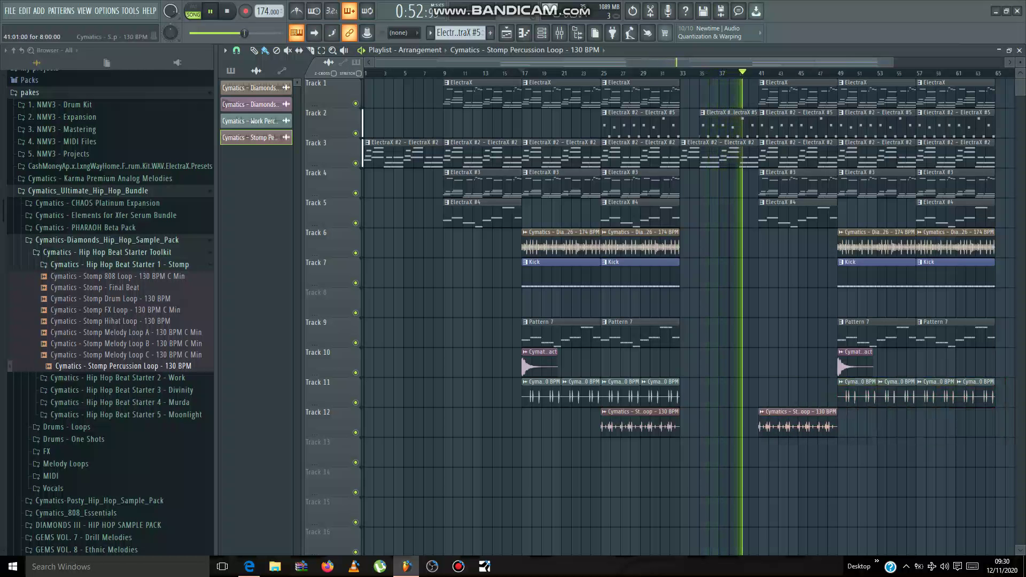
Lower the Work percussion loop's mixer level to about -3.5 dB and bring the Stomp percussion loop's level down slightly
click(560, 33)
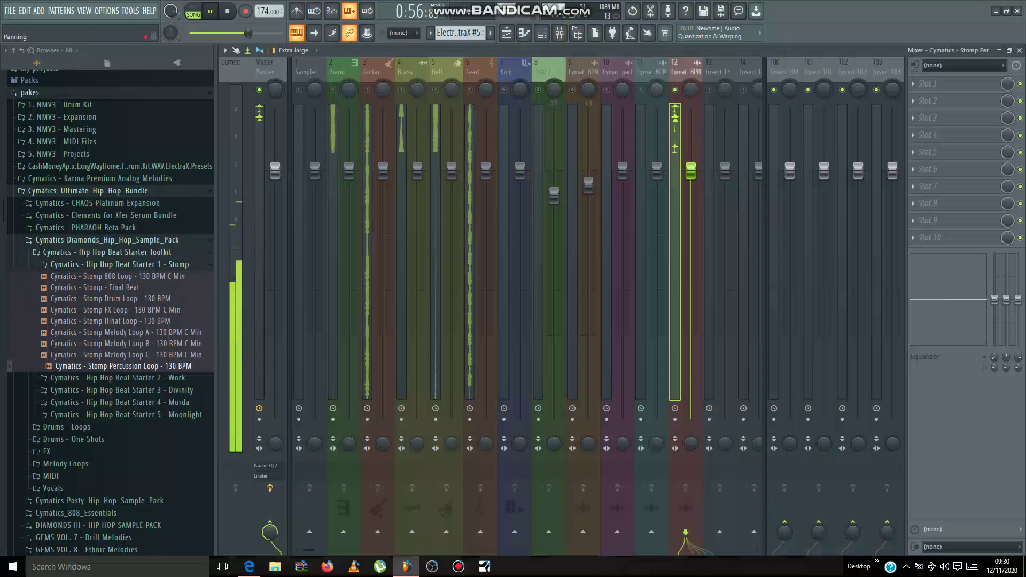
right_click(641, 90)
right_click(641, 89)
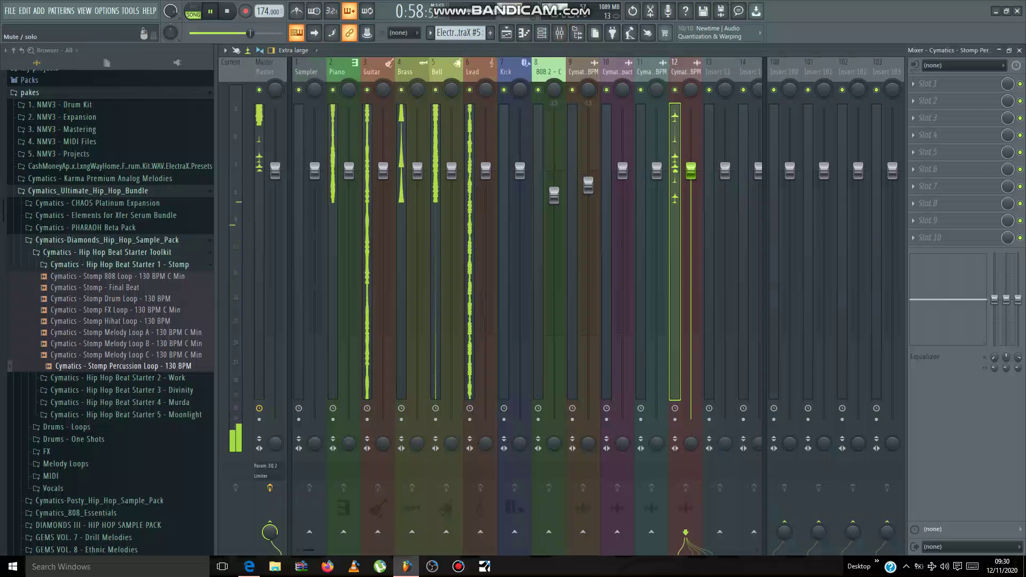
mouse_move(692, 170)
mouse_down()
mouse_move(691, 181)
mouse_move(657, 184)
mouse_move(691, 188)
mouse_up()
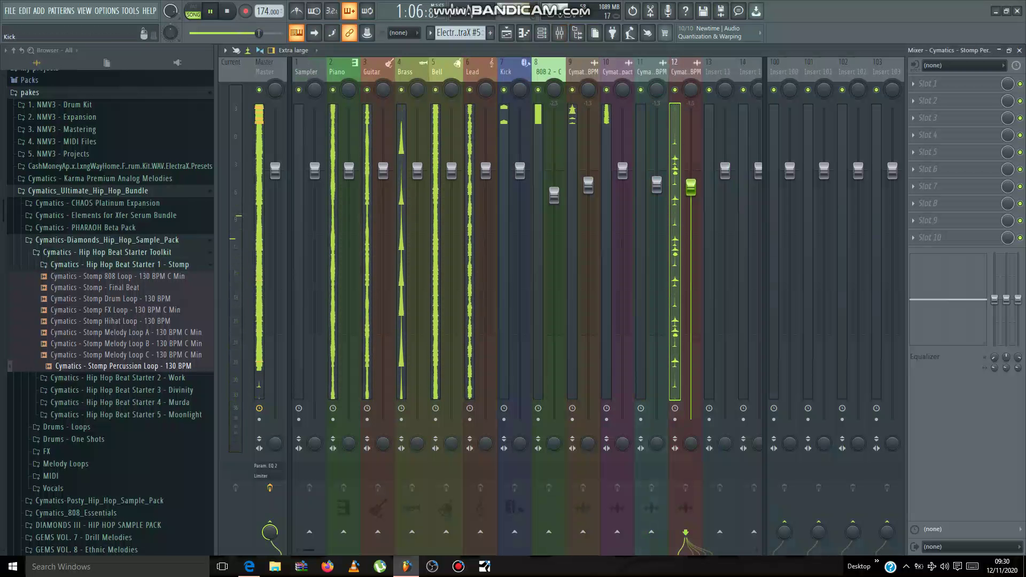
drag(657, 184, 657, 208)
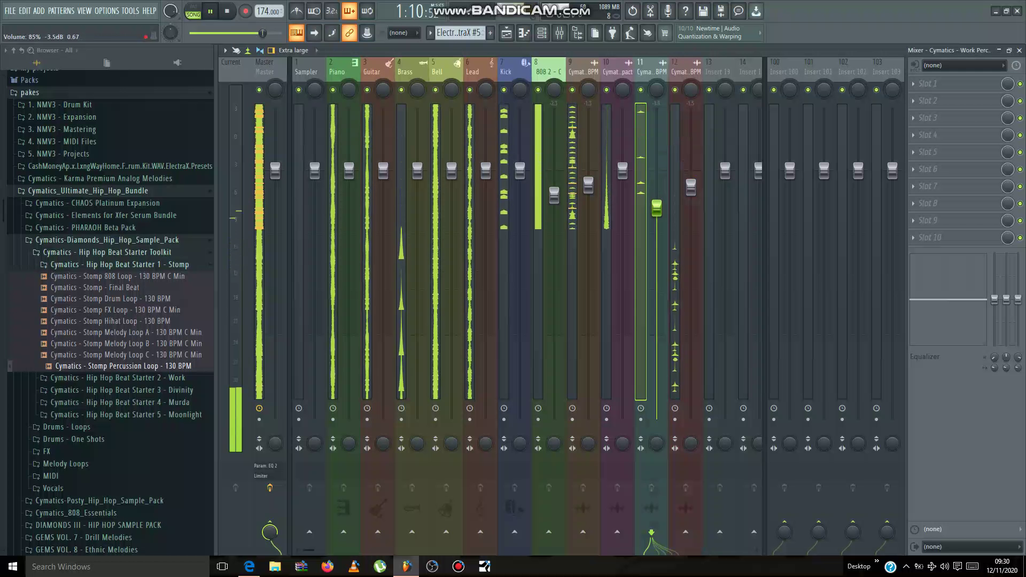
drag(588, 185, 589, 186)
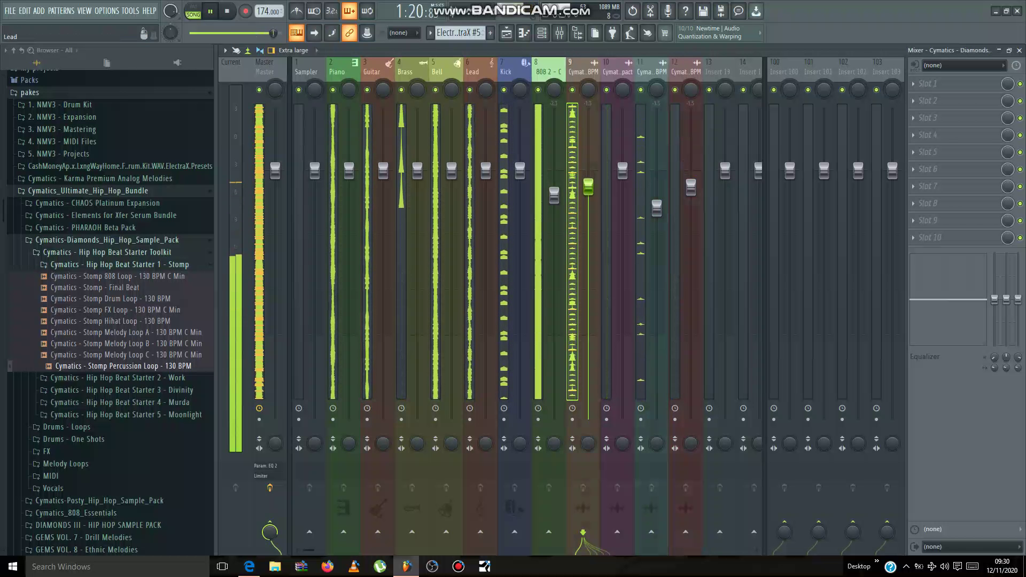
Reset the 808 2 - C mixer track's volume and lower it slightly below the default level while the song plays
click(506, 33)
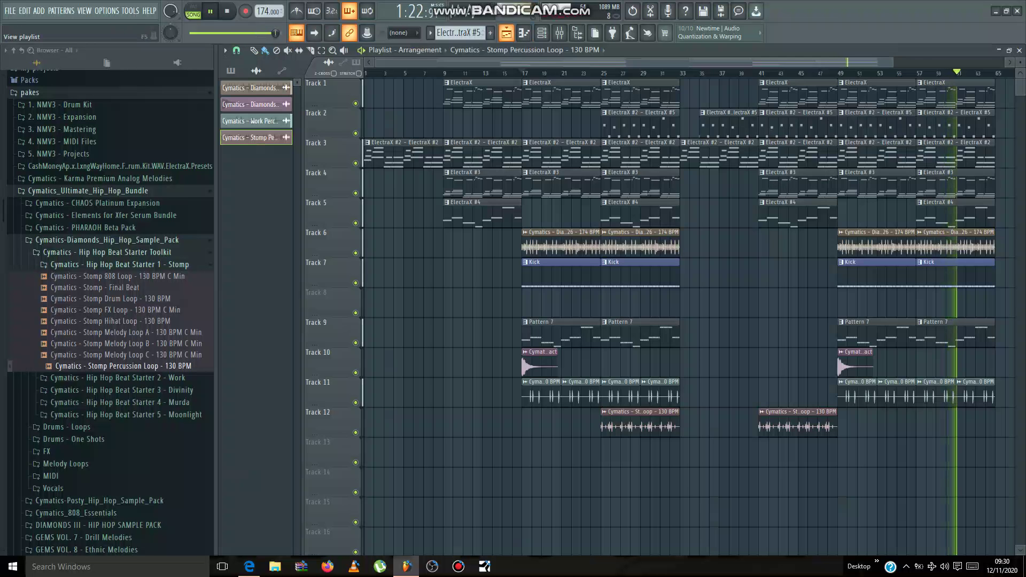
click(560, 32)
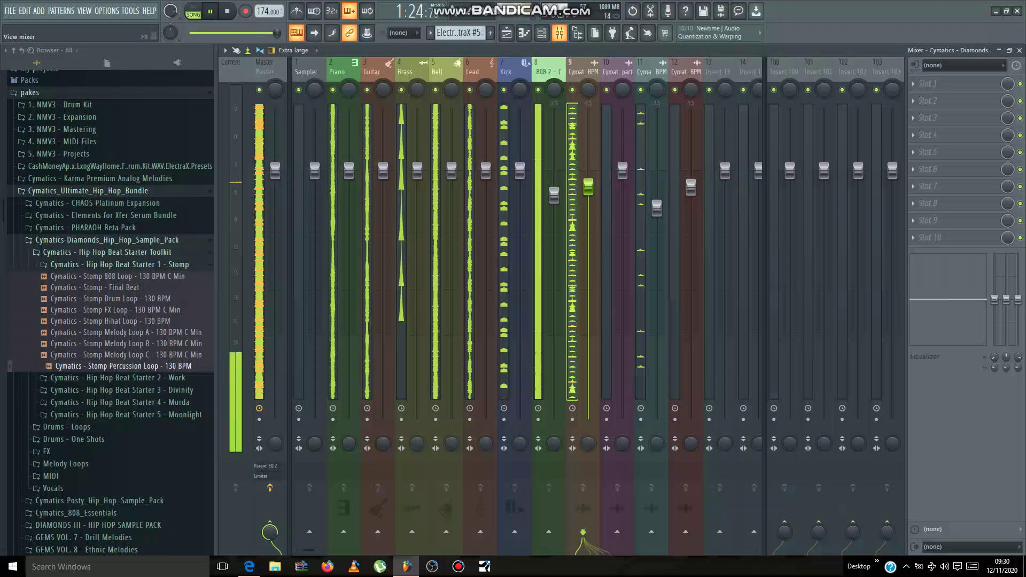
right_click(558, 197)
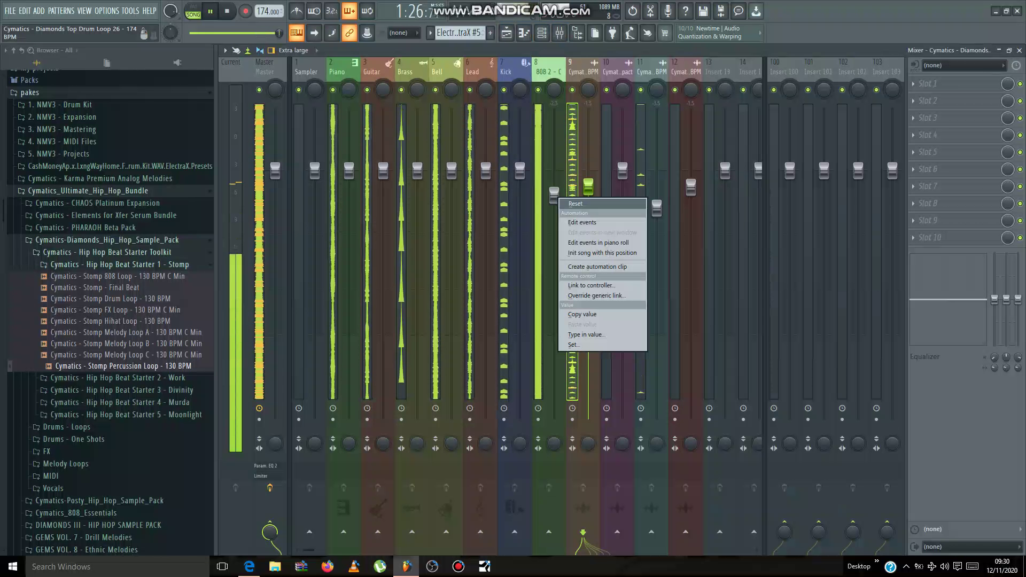
click(573, 204)
right_click(552, 176)
click(569, 181)
drag(555, 171, 554, 185)
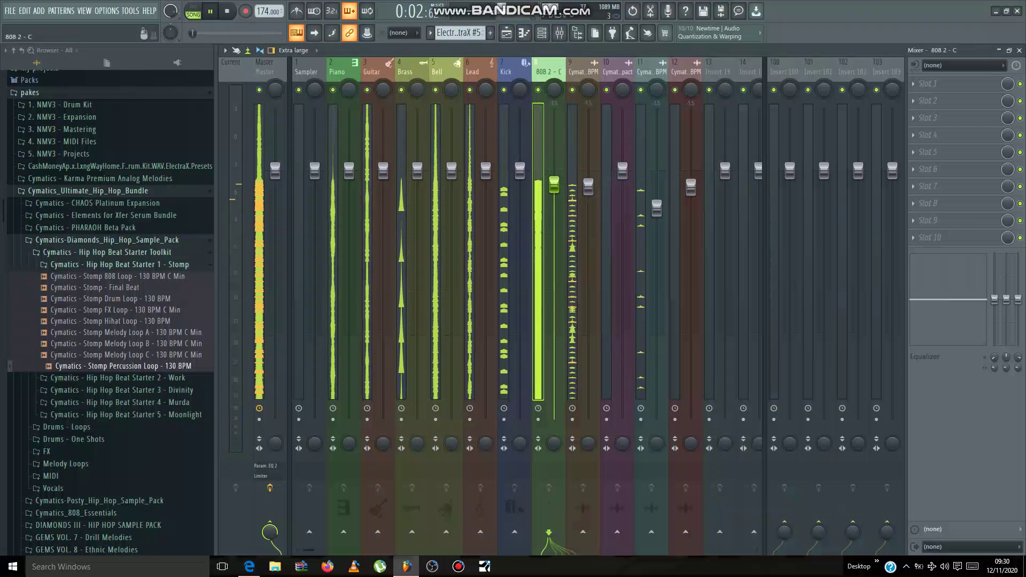
key(space)
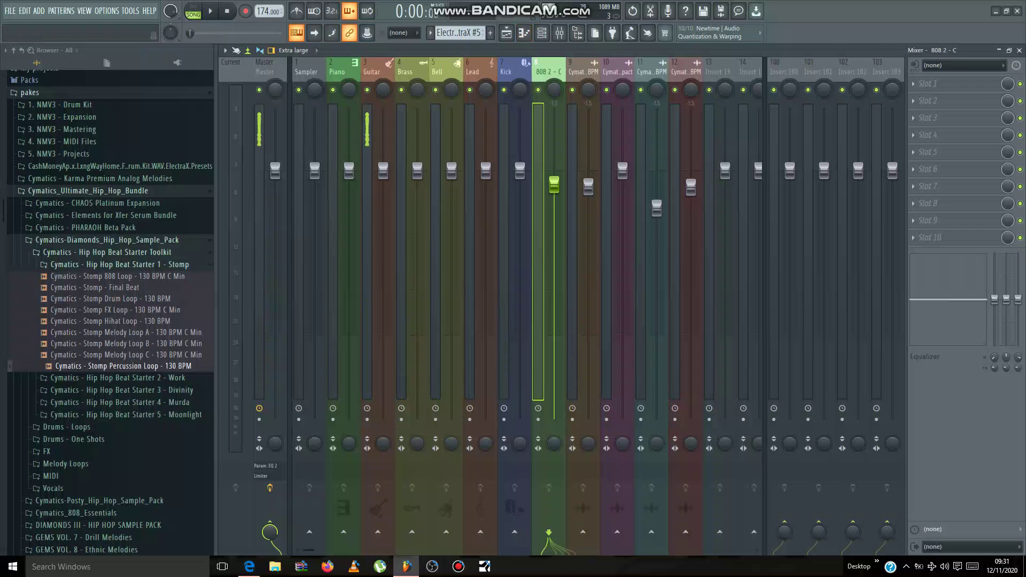
Close the mixer, play the full arrangement from the start in the playlist, and minimize the program to the desktop
click(999, 51)
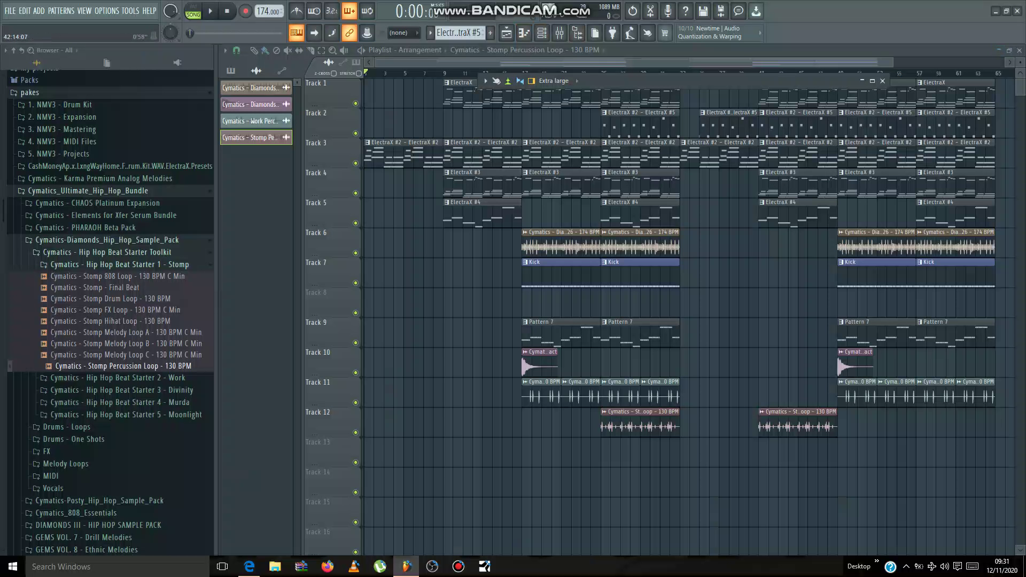
click(883, 81)
key(space)
scroll(601, 315, down, 1)
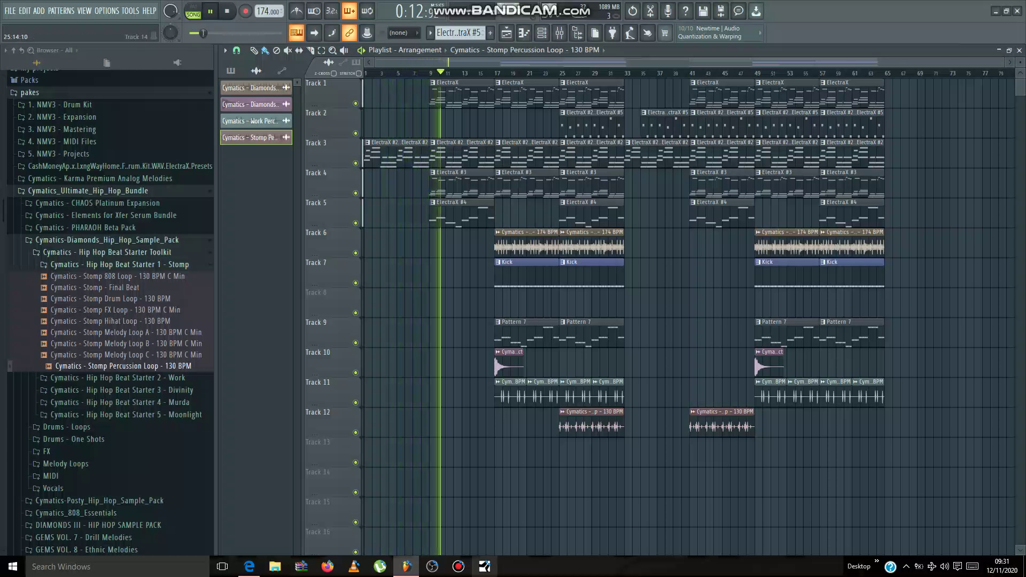
click(996, 11)
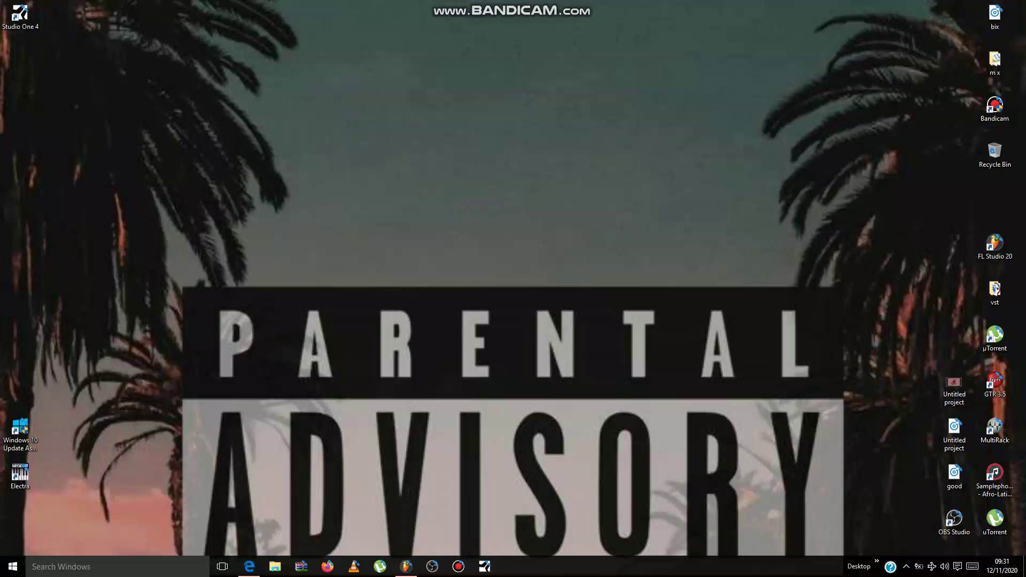